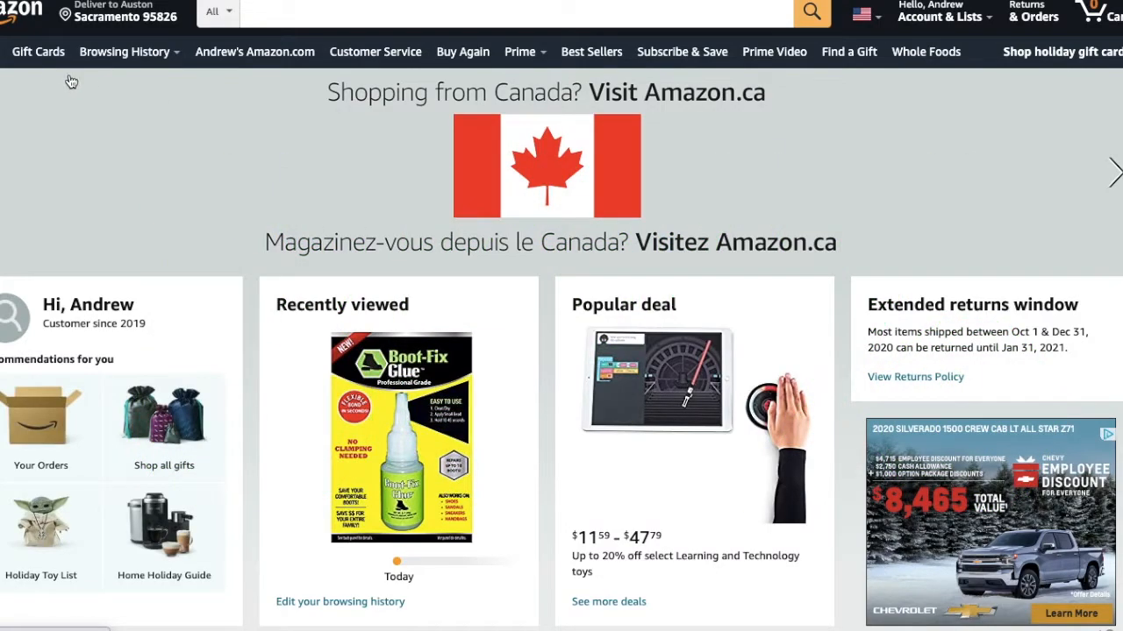
Step: Open the single-tube Shoe Goo Repair Adhesive product from the browsing history and copy its title up to "Worn Shoes"
mouse_move(114, 54)
click(114, 55)
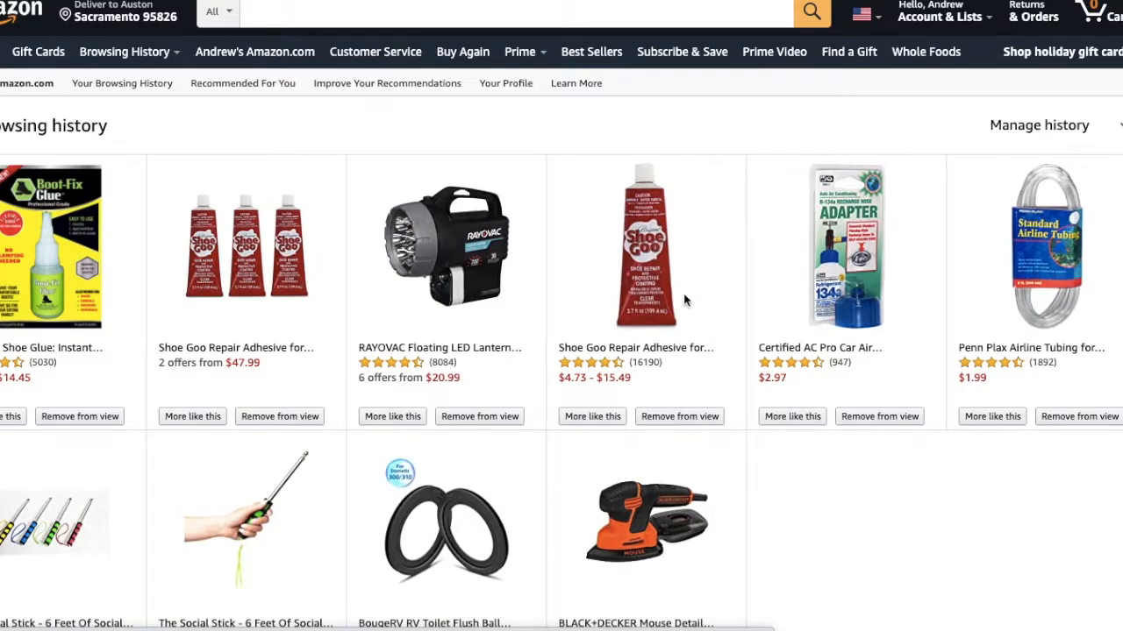
click(684, 298)
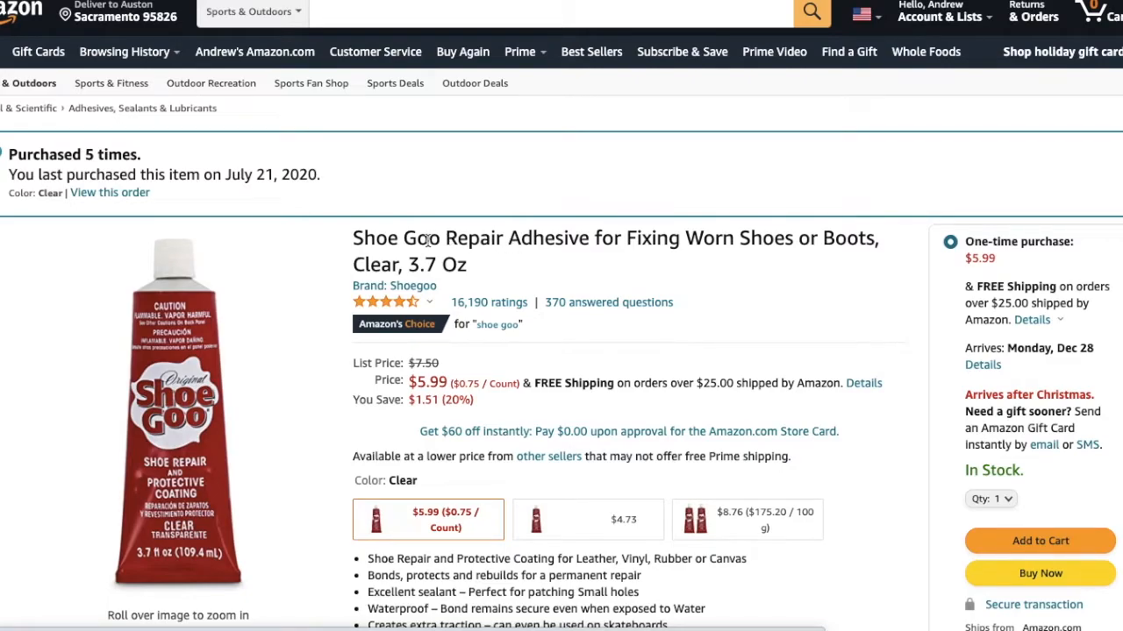
drag(354, 239, 795, 247)
key(ctrl+c)
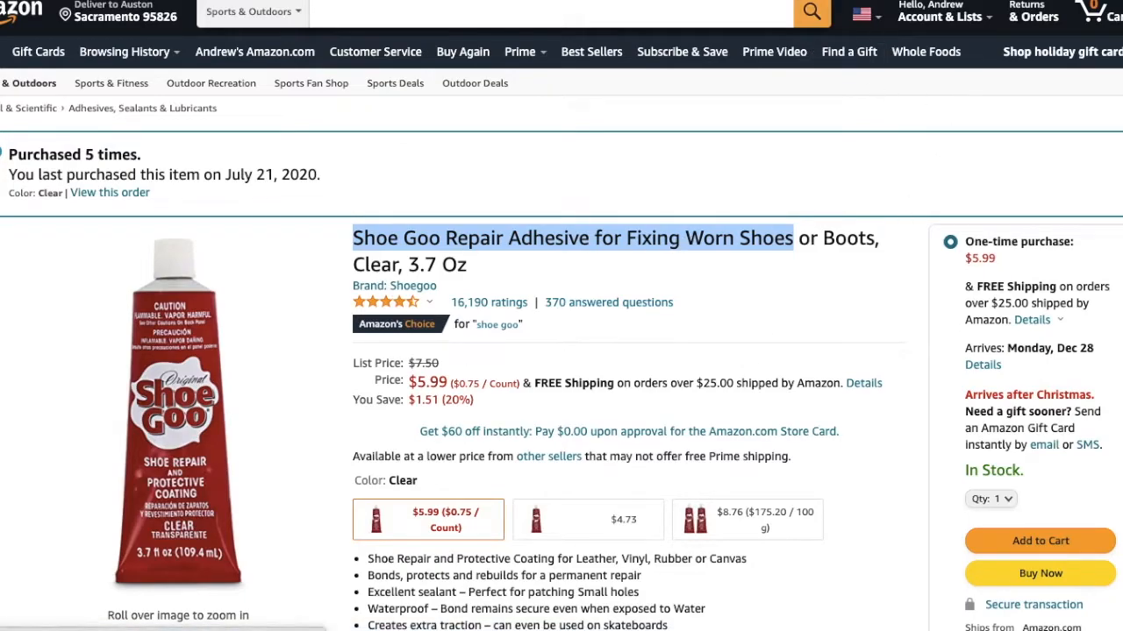
Step: Switch to eBay and search for the copied title "Shoe Goo Repair Adhesive for Fixing Worn Shoes"
click(614, 2)
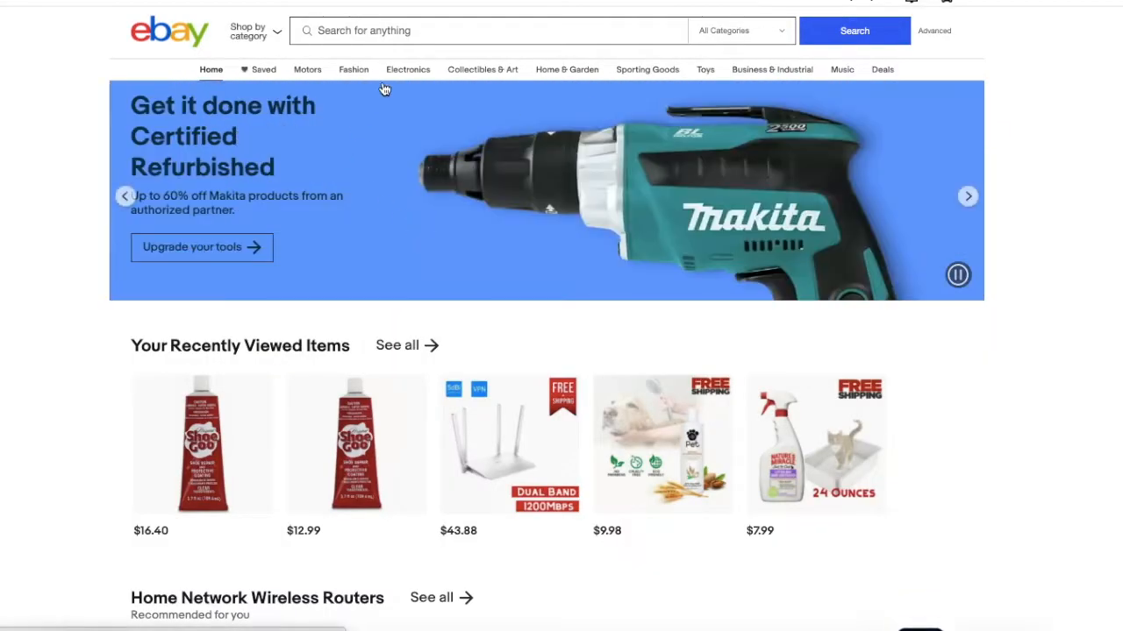
click(349, 34)
key(ctrl+v)
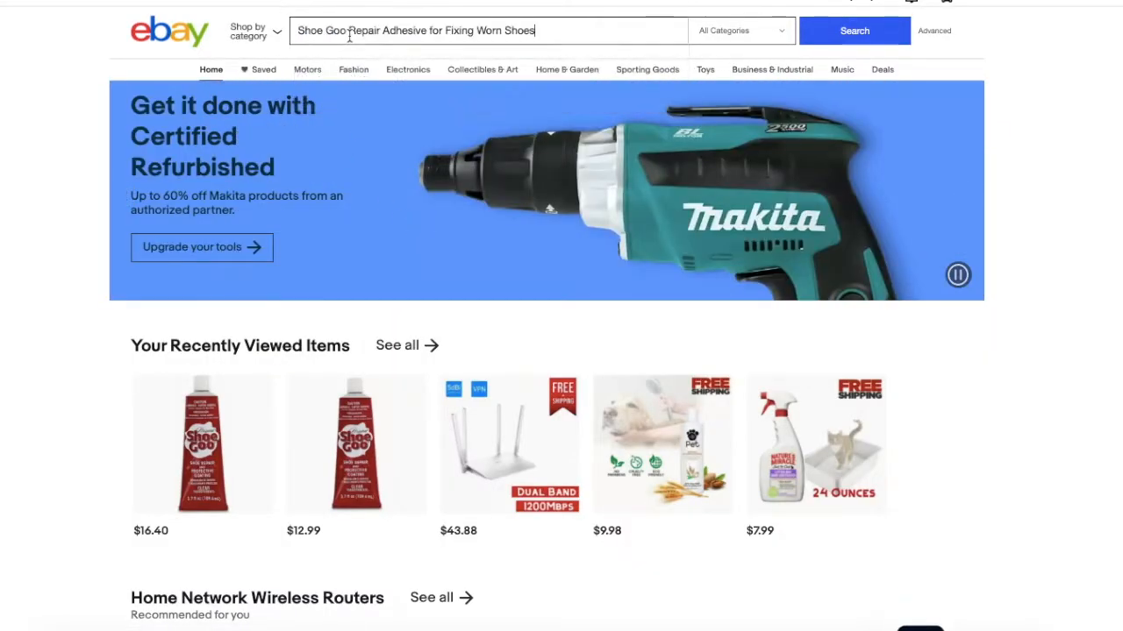
key(Return)
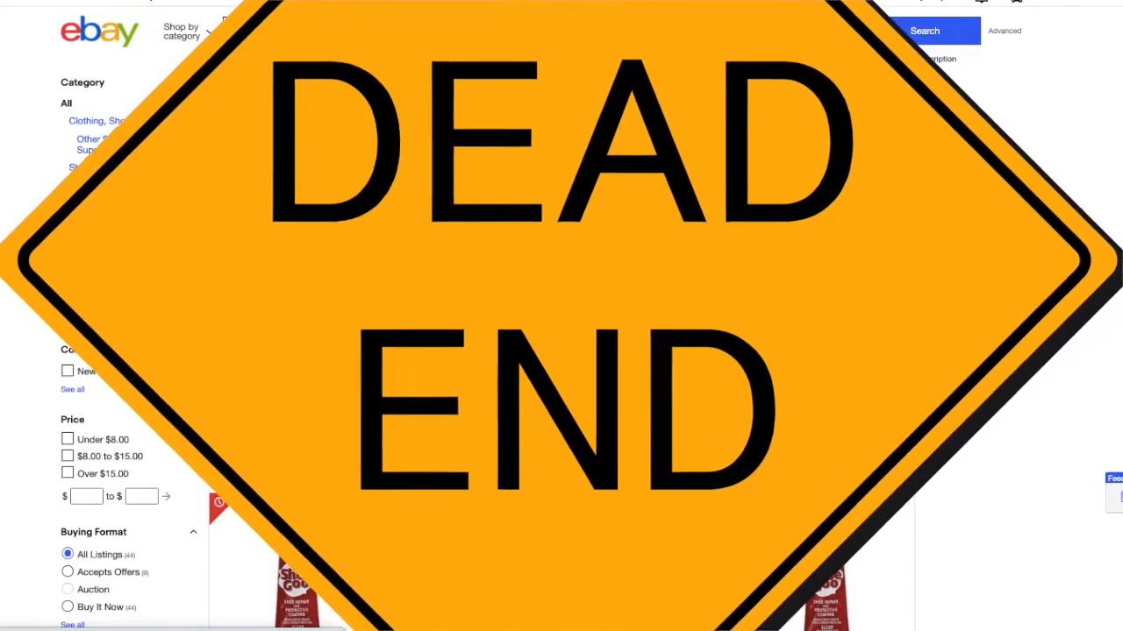
Step: View the $16.40 Shoe Goo listing among the eBay results and return to the results list
scroll(545, 372, down, 5)
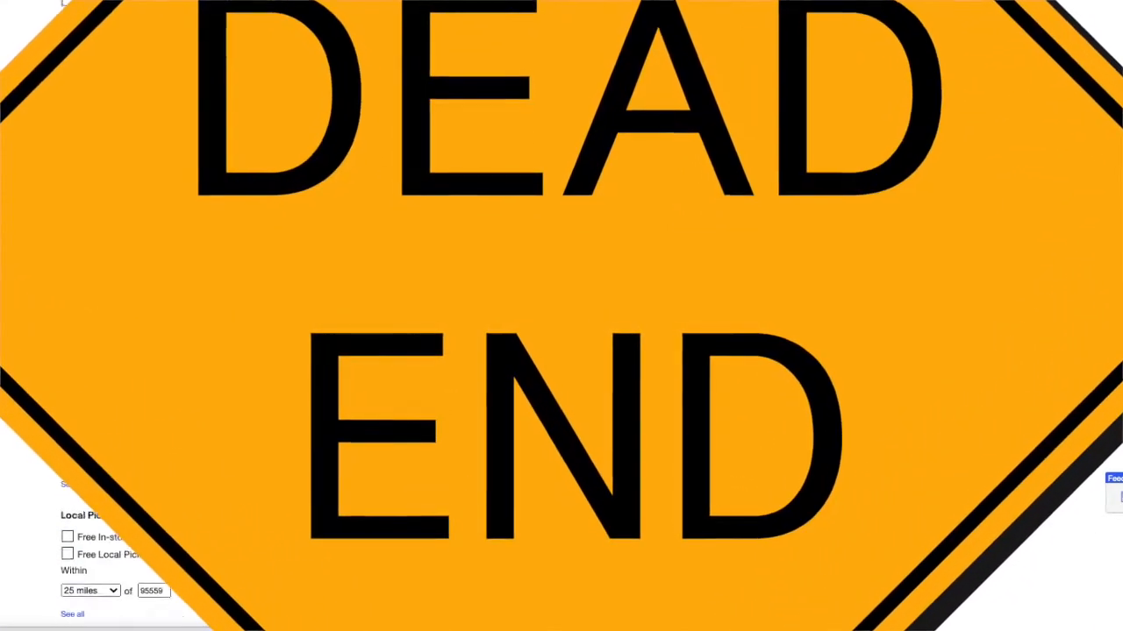
scroll(545, 373, down, 2)
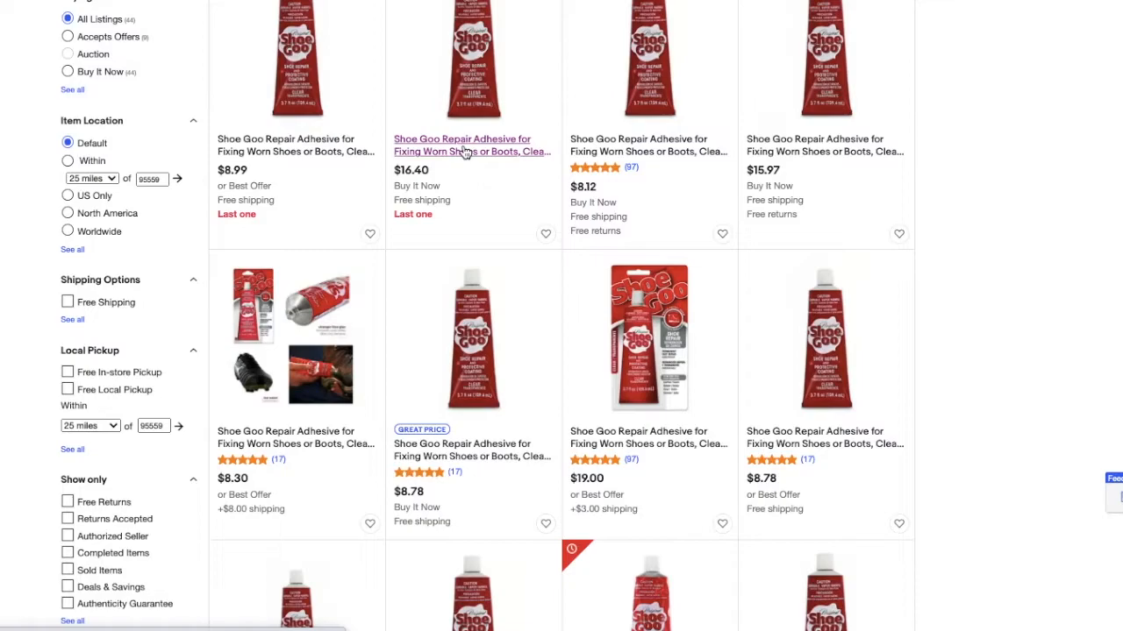
click(465, 153)
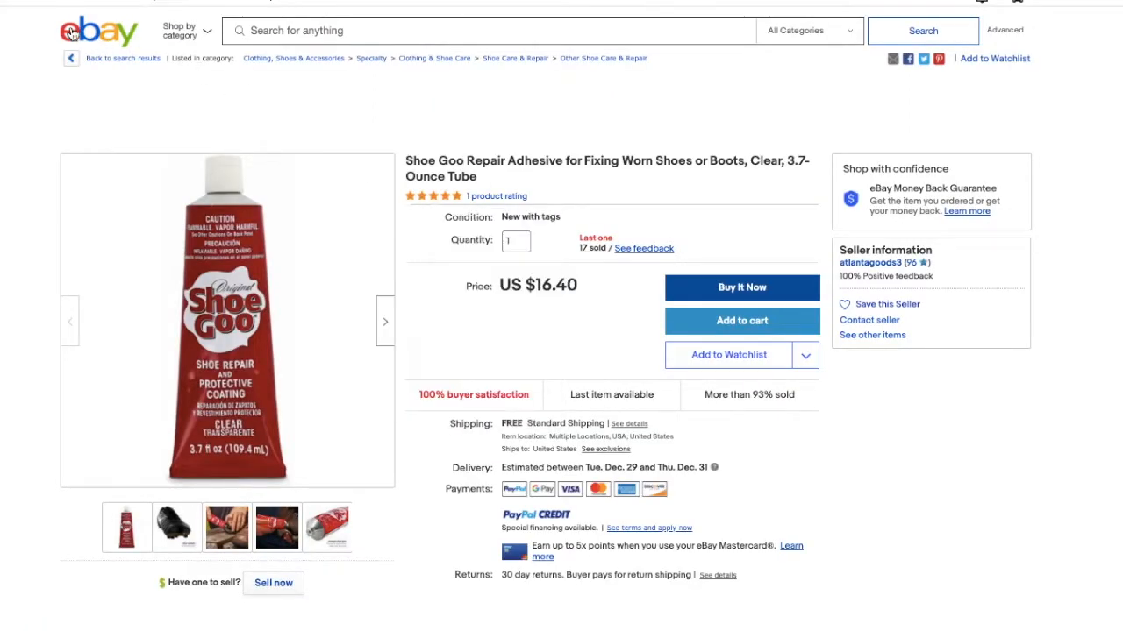
click(37, 3)
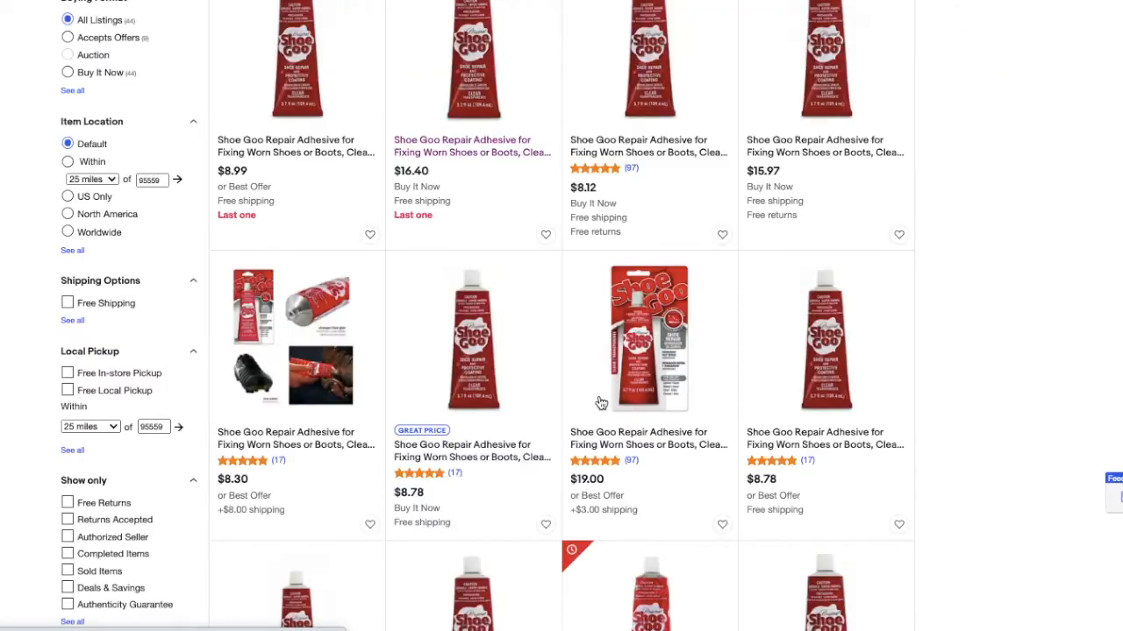
Step: Look through more of the Shoe Goo results and open the $11.05 listing
scroll(561, 244, down, 2)
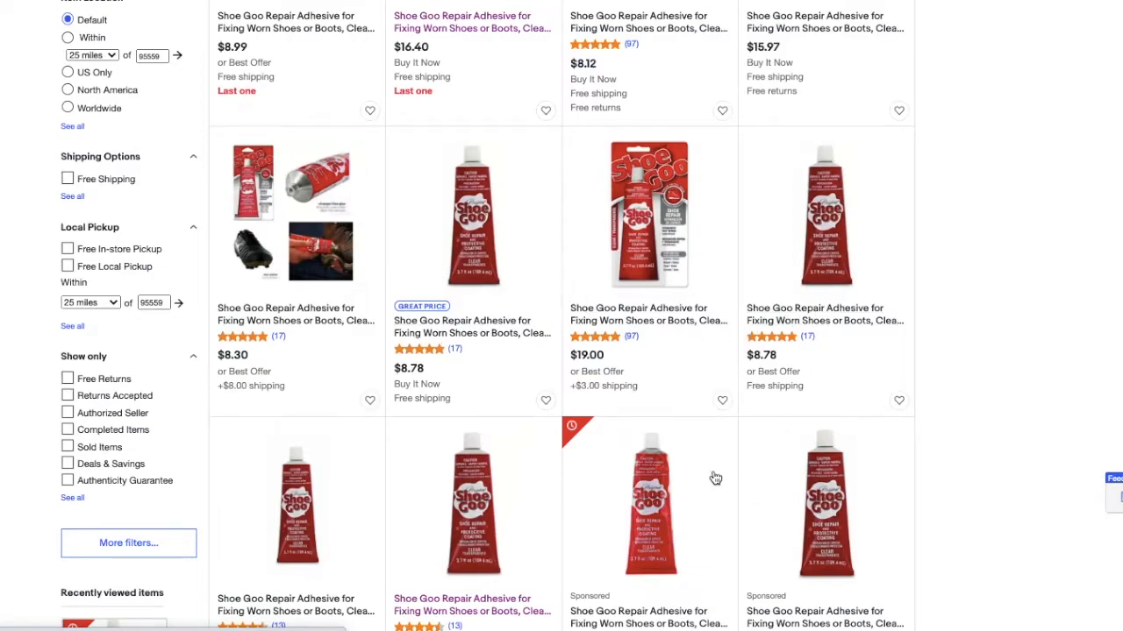
scroll(715, 478, down, 3)
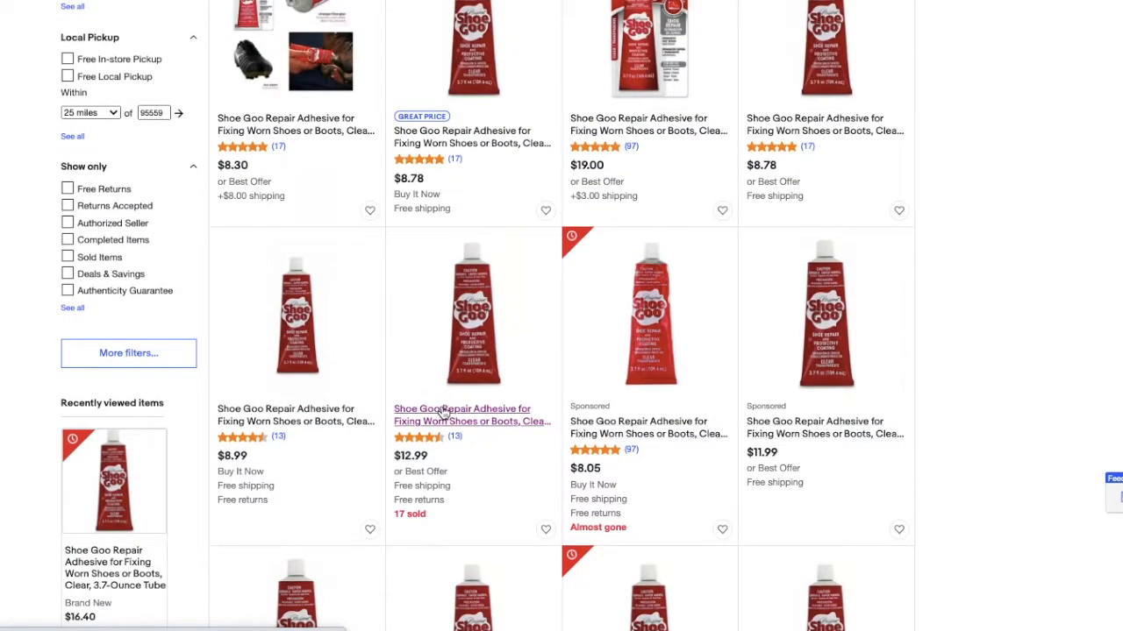
scroll(456, 430, up, 6)
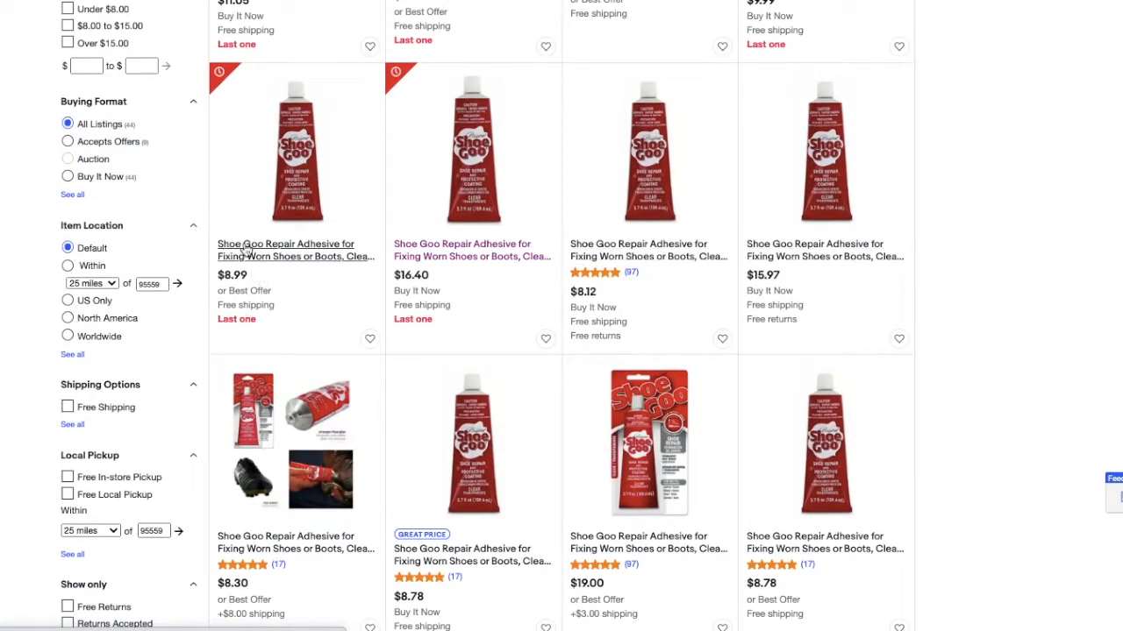
scroll(343, 272, up, 6)
scroll(343, 275, down, 1)
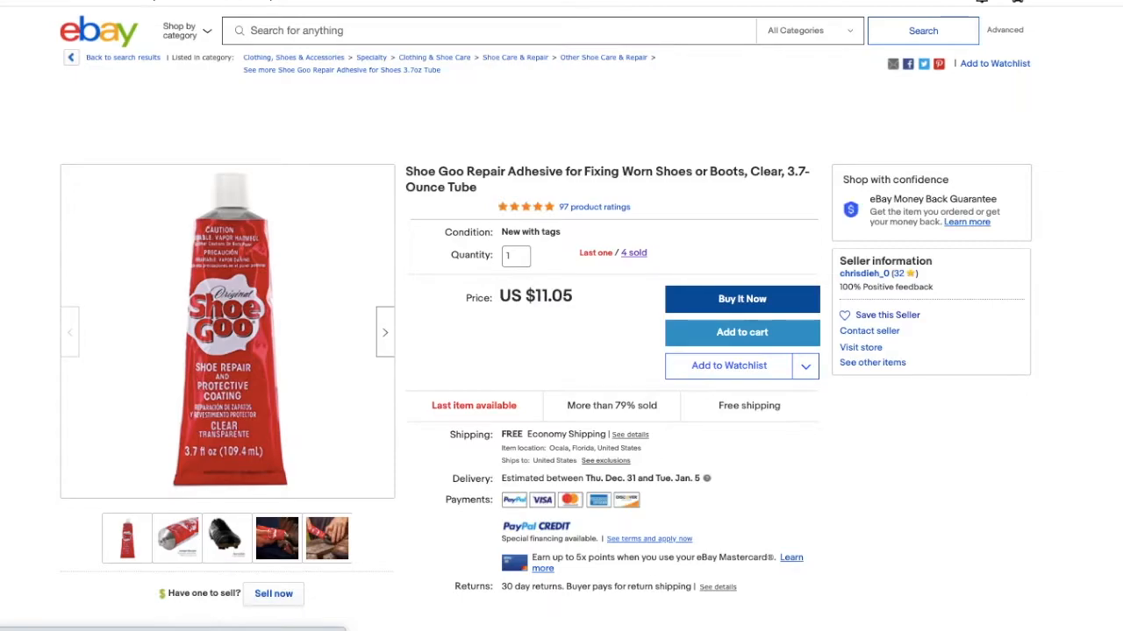
Step: Return to the eBay home page and search again for "Shoe Goo Repair Adhesive for Fixing Worn Shoes"
click(97, 35)
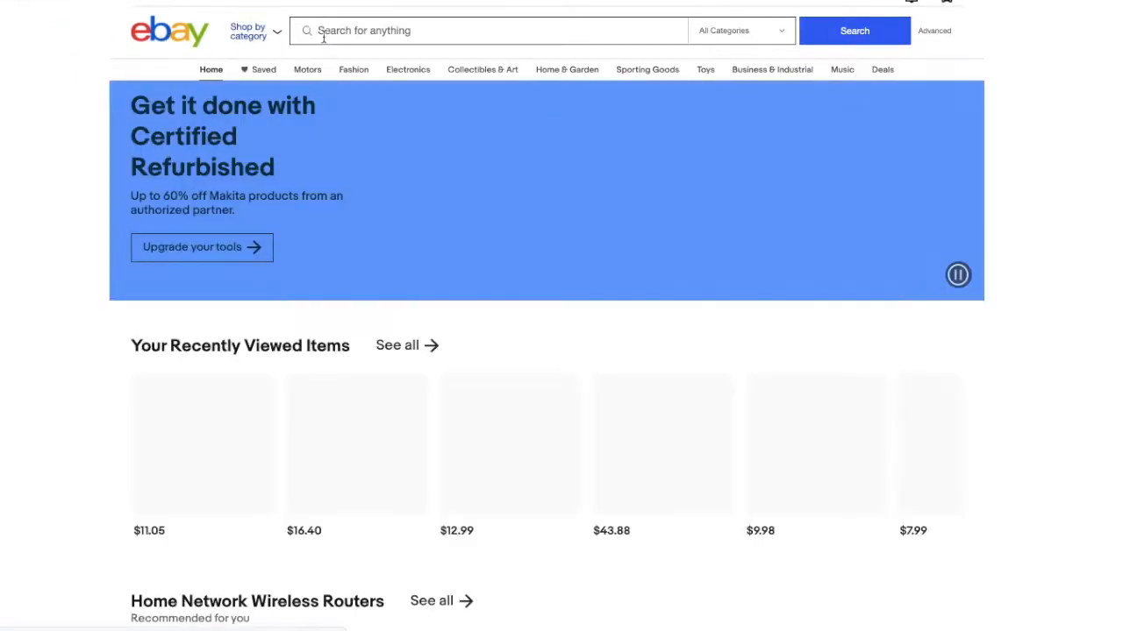
click(350, 32)
key(ctrl+v)
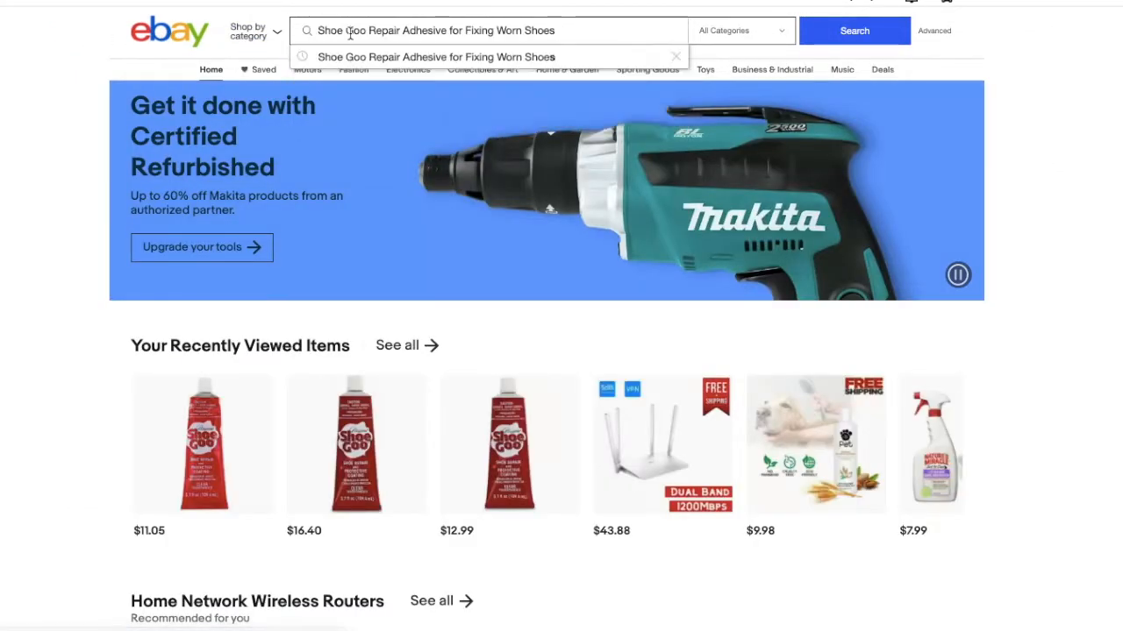
key(Return)
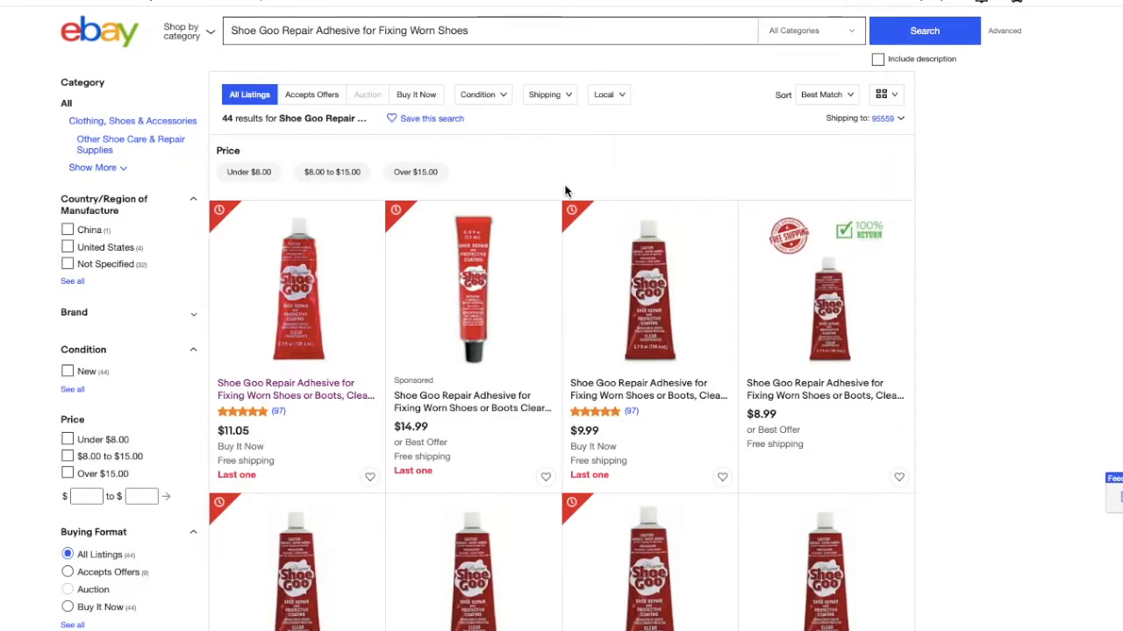
Step: Examine the prices and shipping terms of the competing Shoe Goo listings throughout the eBay results
scroll(622, 289, down, 2)
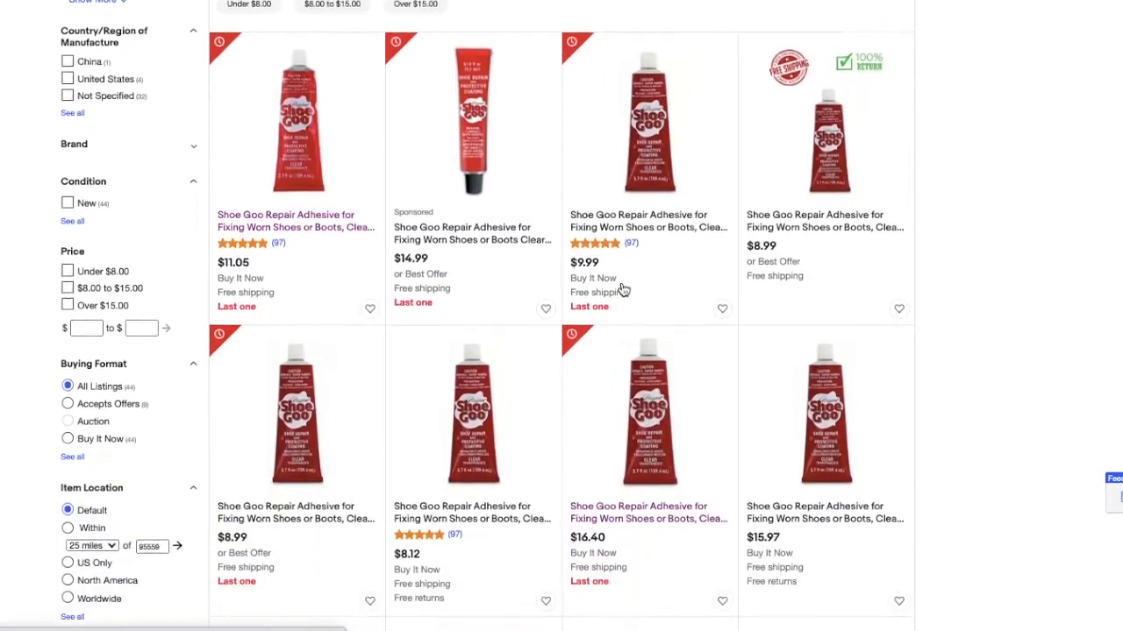
scroll(584, 250, down, 3)
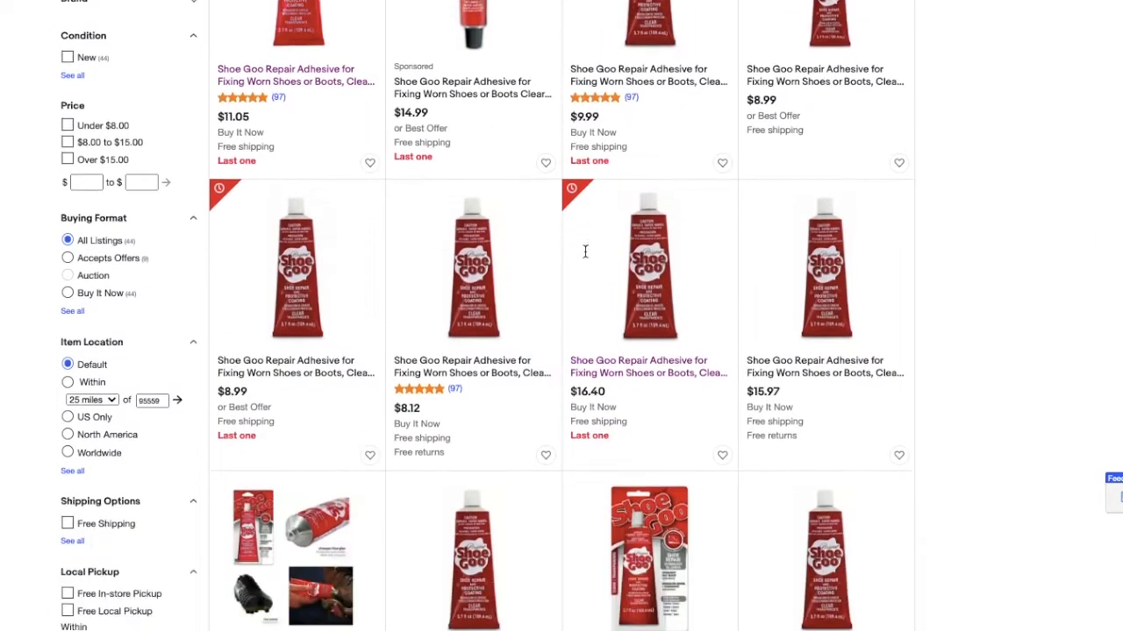
scroll(519, 166, up, 2)
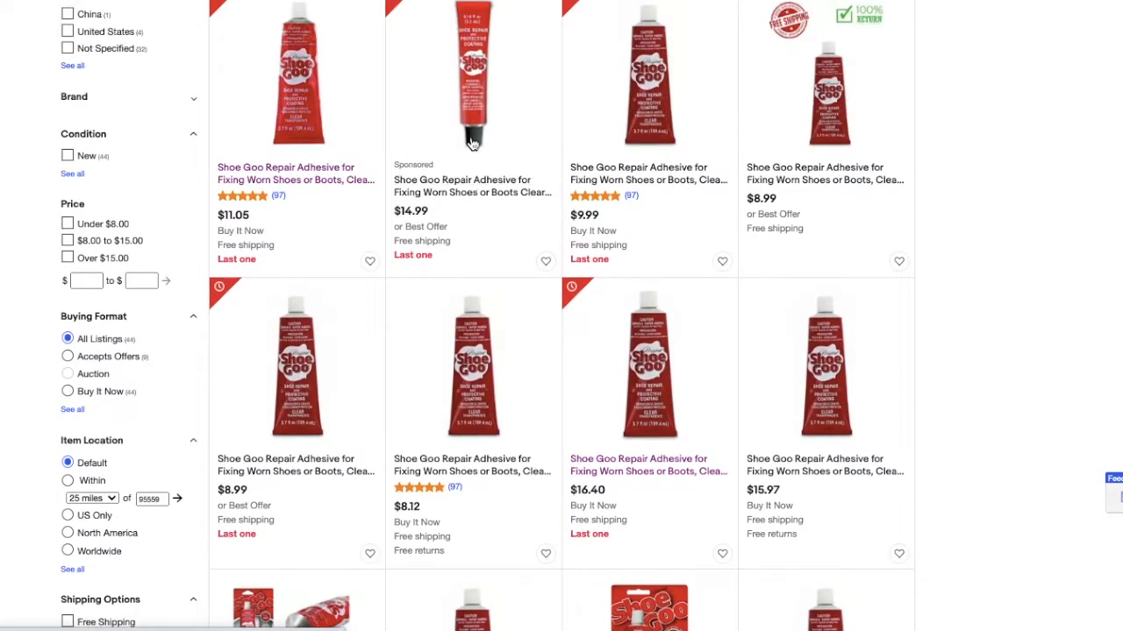
scroll(452, 207, down, 5)
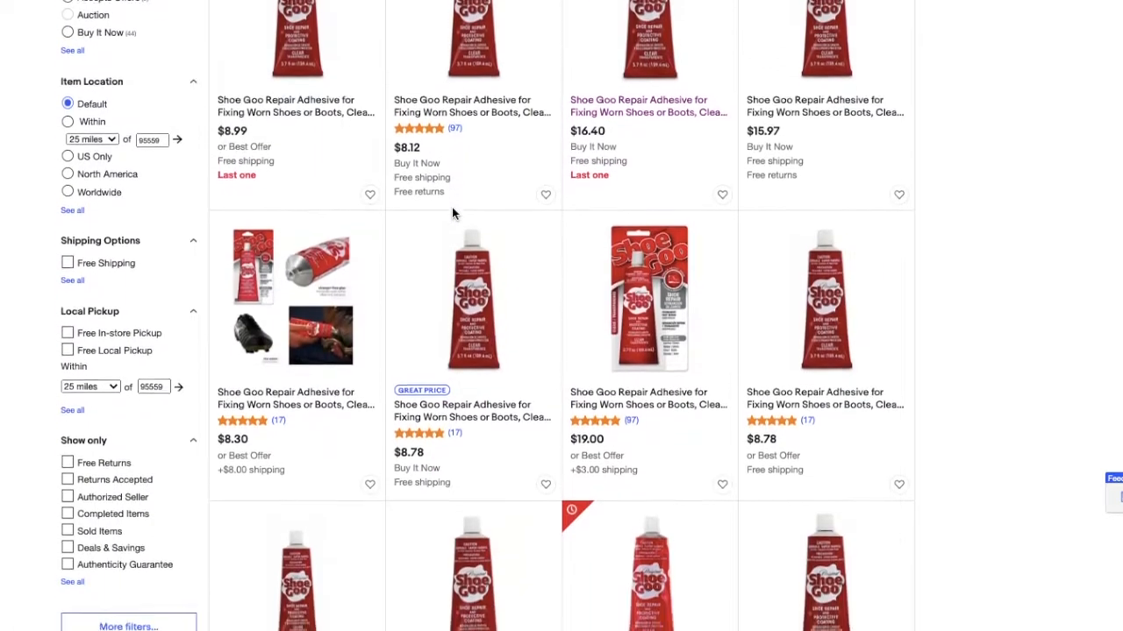
scroll(452, 213, down, 4)
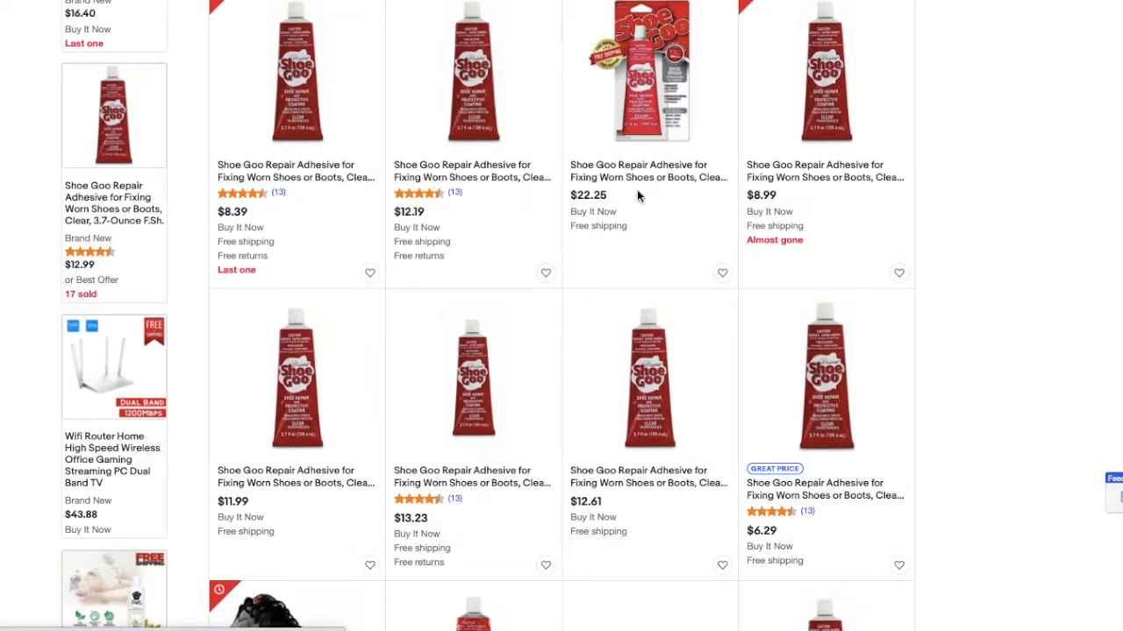
scroll(580, 285, down, 6)
scroll(580, 285, down, 5)
scroll(579, 285, down, 2)
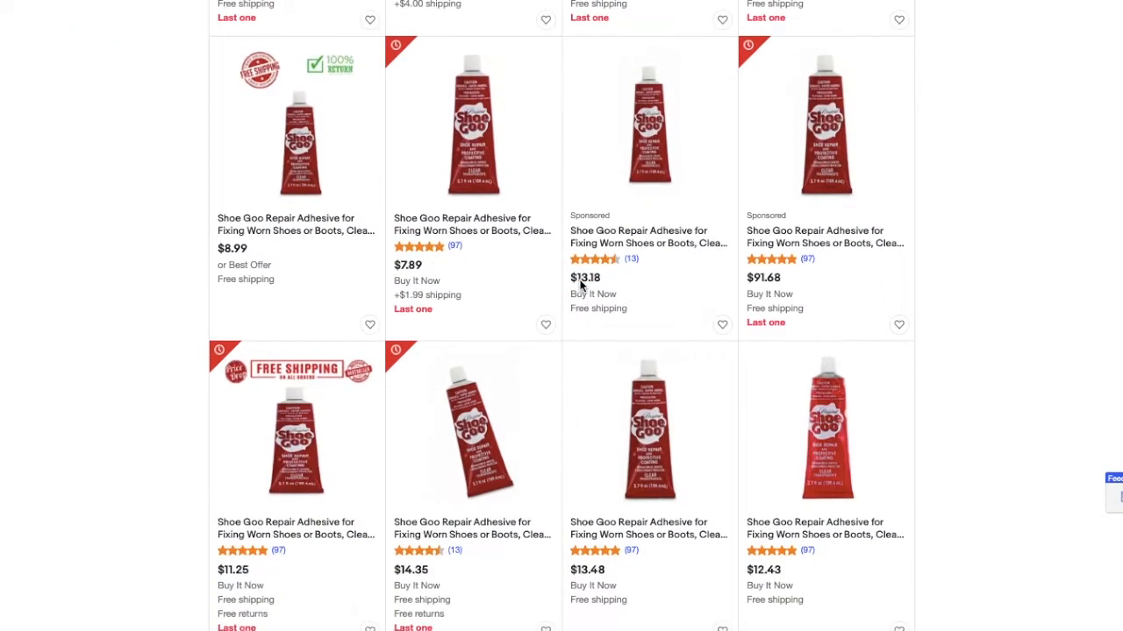
scroll(580, 285, down, 1)
scroll(580, 279, down, 3)
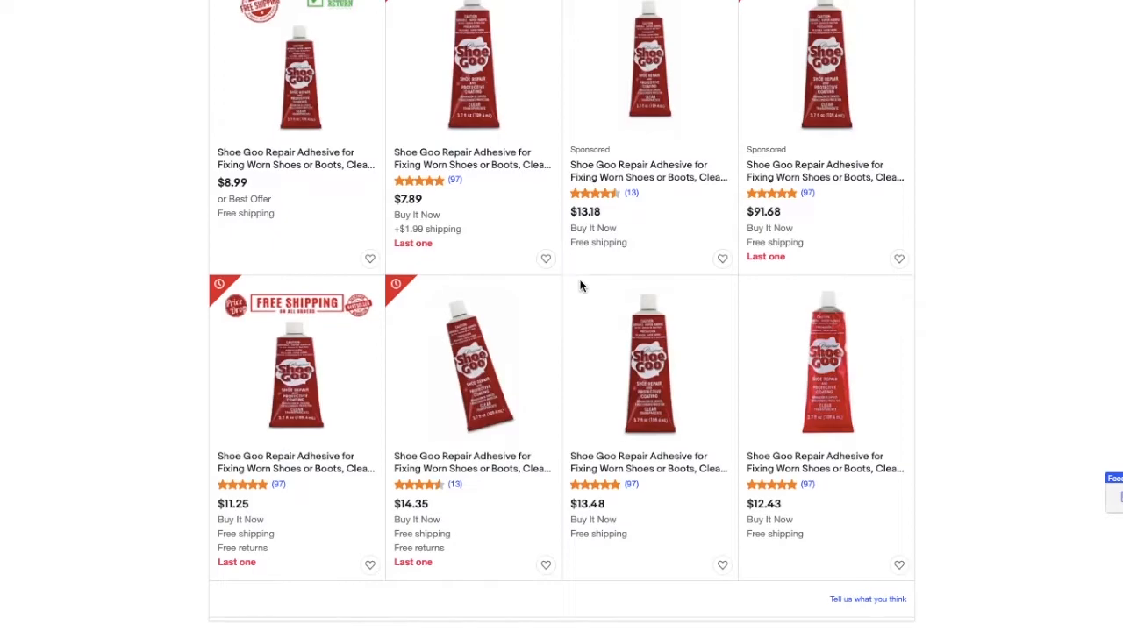
scroll(580, 285, up, 15)
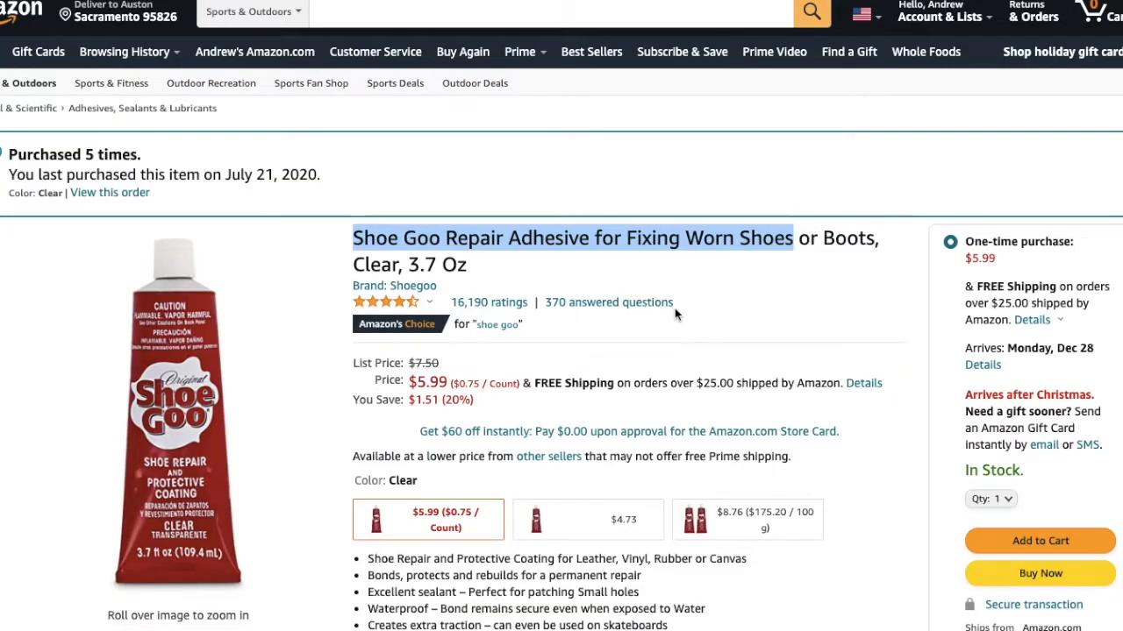
Step: Check the Shoe Goo product page on Amazon against the competing eBay listings
mouse_move(399, 304)
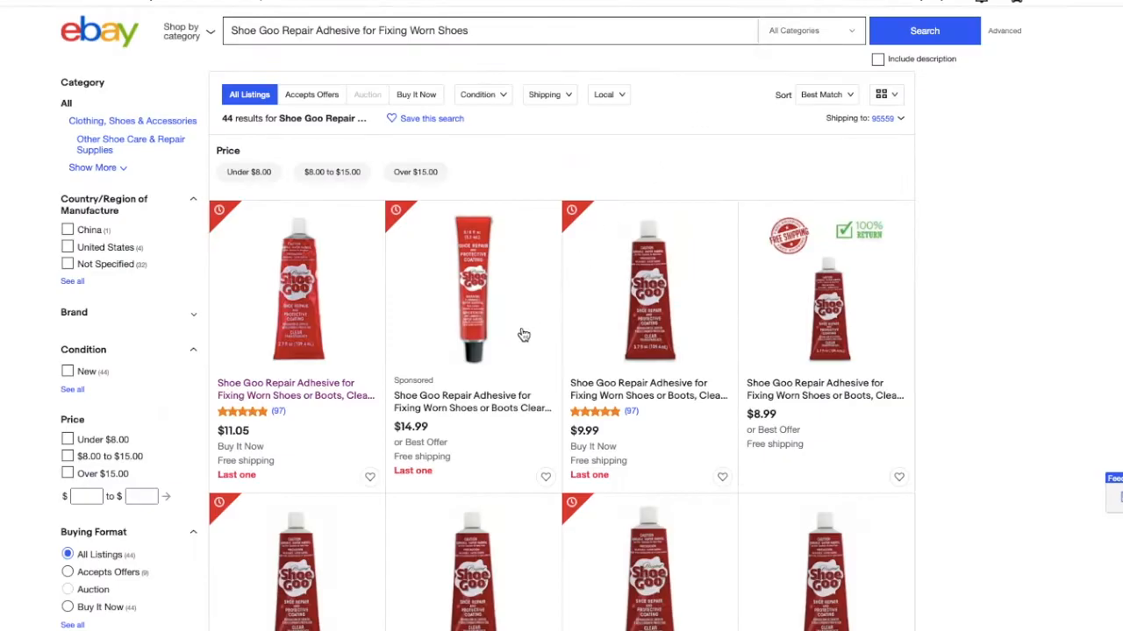
scroll(649, 252, down, 3)
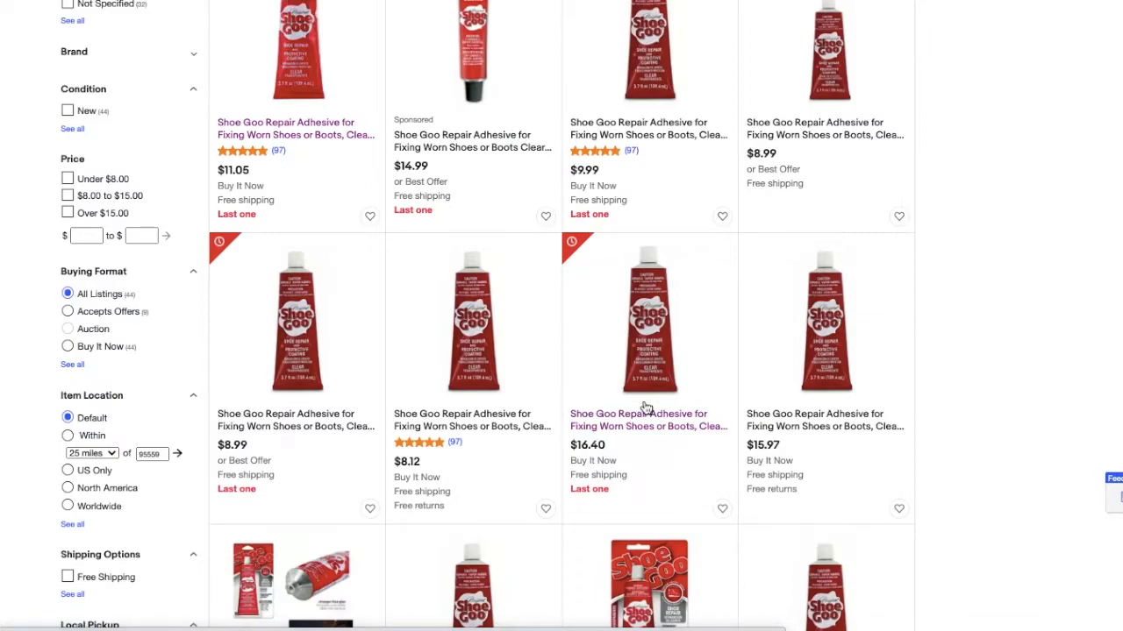
scroll(619, 248, down, 20)
scroll(619, 248, up, 20)
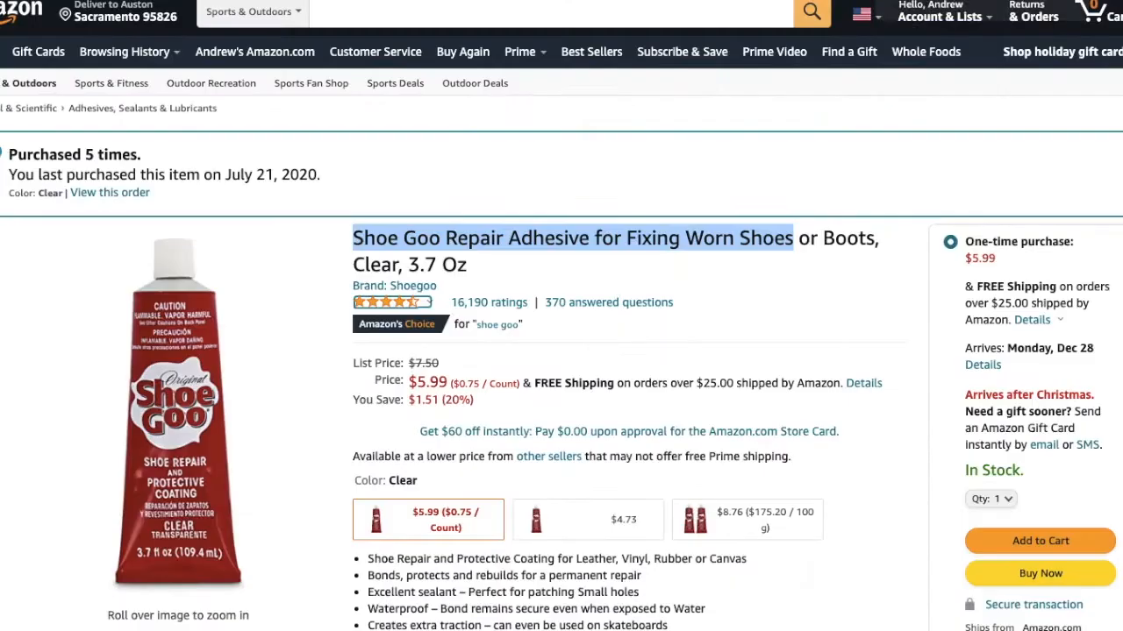
Step: On Amazon, copy the product title's wording without the brand and search for "Repair Adhesive for Fixing Worn Shoes"
click(539, 269)
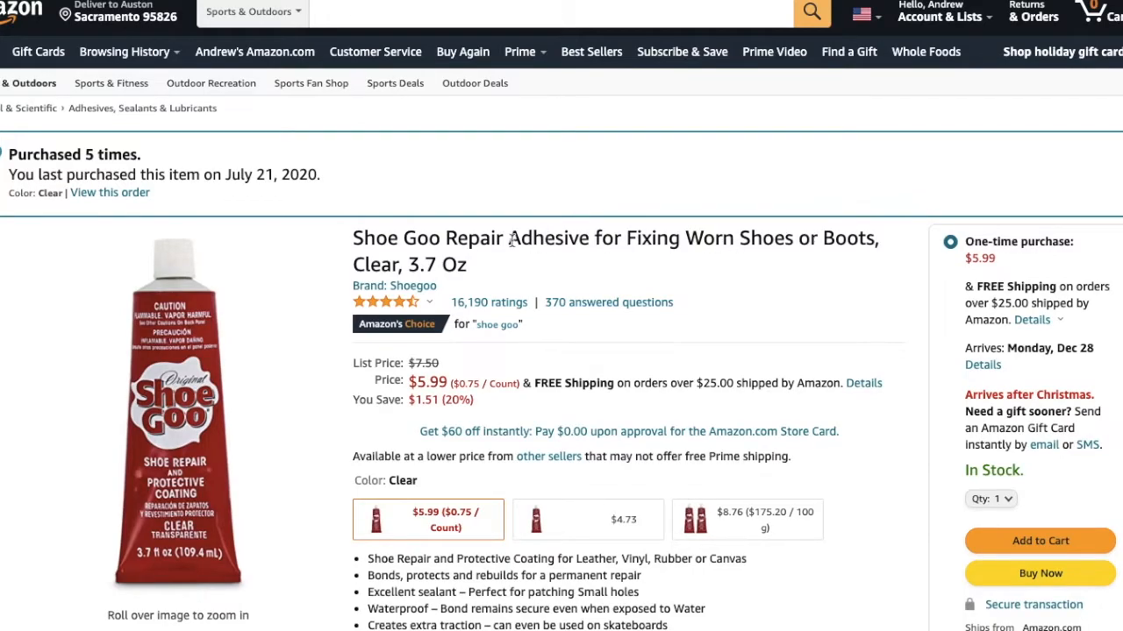
drag(445, 237, 797, 242)
key(ctrl+c)
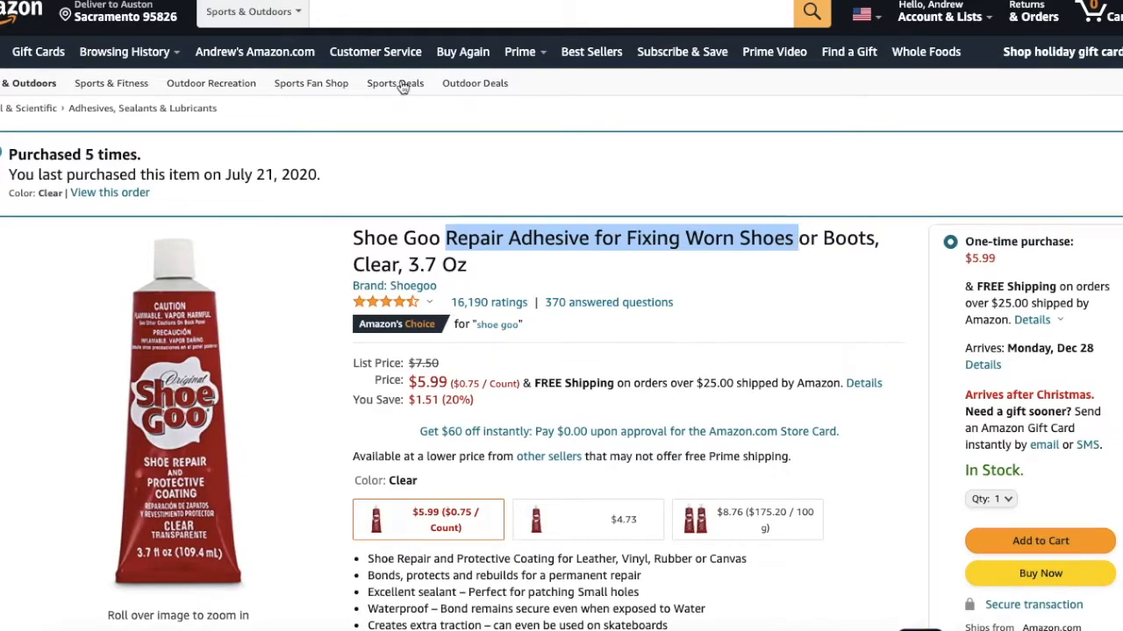
click(375, 15)
key(ctrl+v)
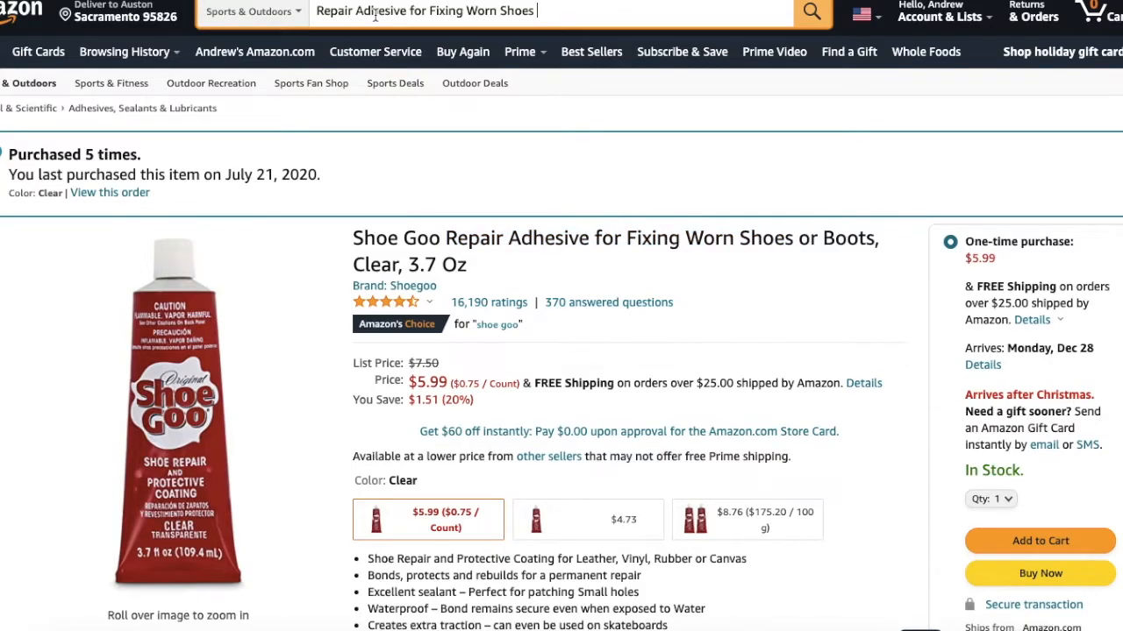
key(Return)
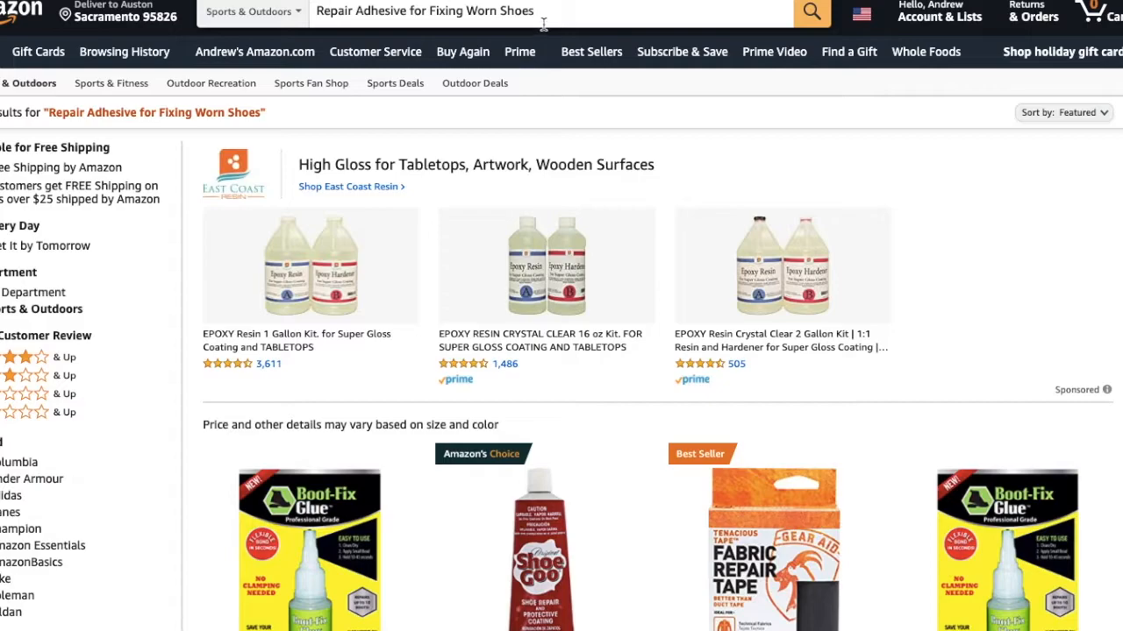
Step: Open the first Boot-Fix Shoe Glue product in the Amazon results and copy its full title
scroll(591, 221, down, 3)
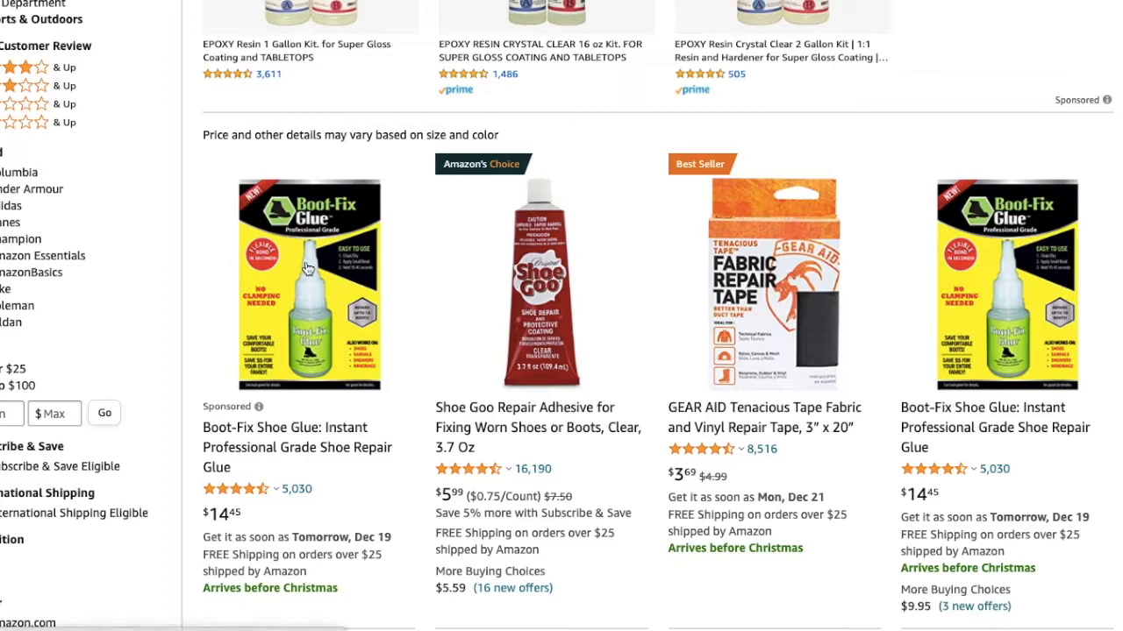
click(306, 311)
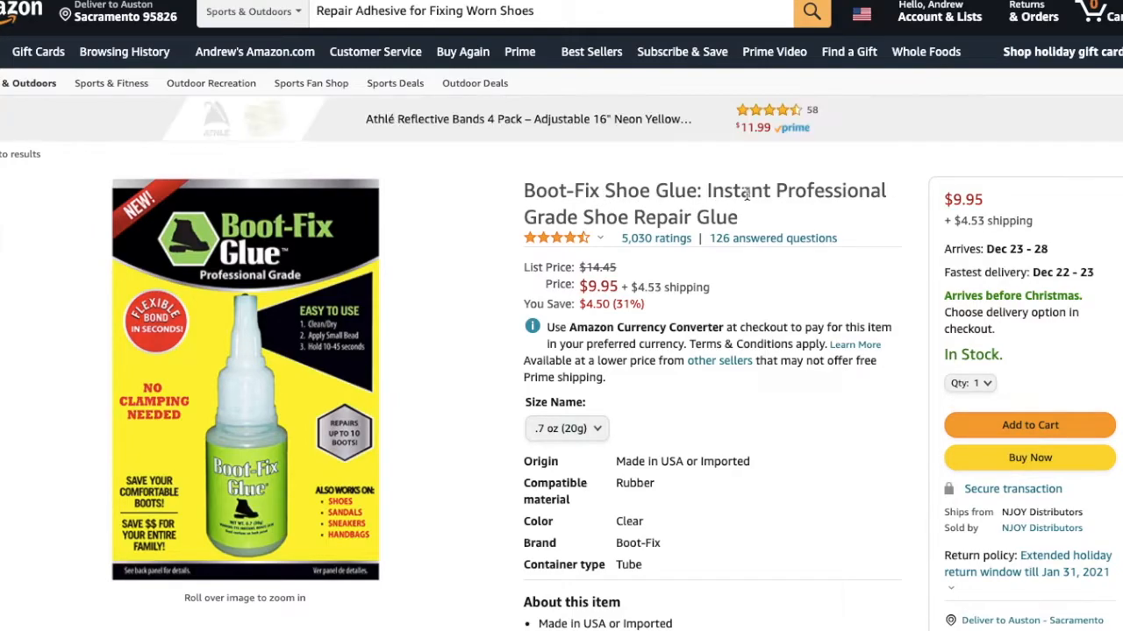
drag(527, 191, 750, 214)
key(ctrl+c)
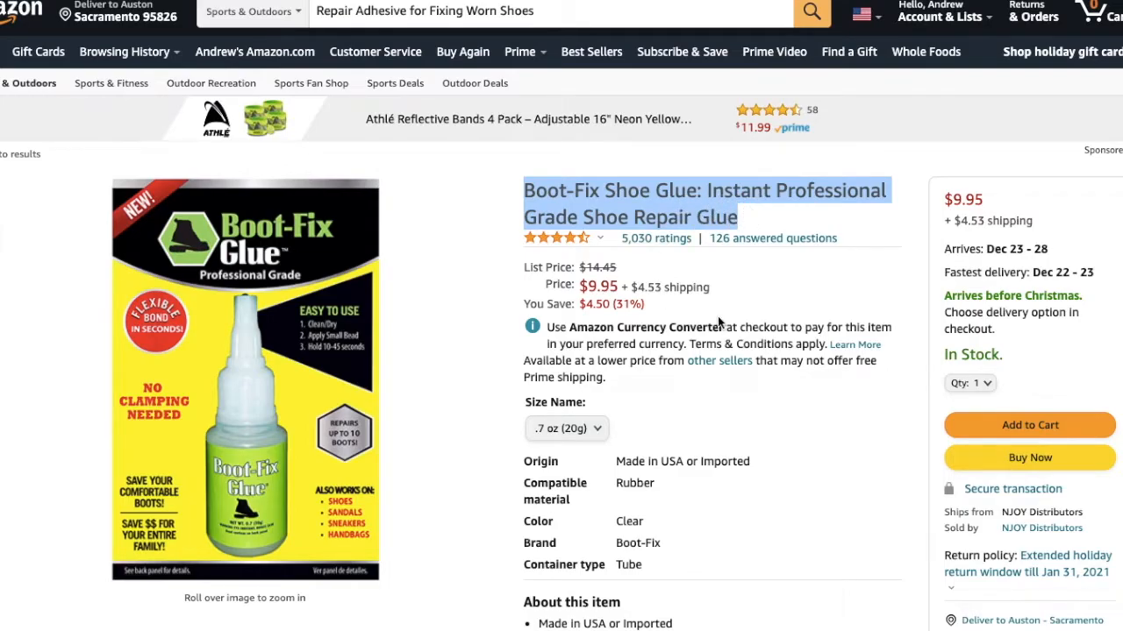
Step: Search eBay for the copied title "Boot-Fix Shoe Glue: Instant Professional Grade Shoe Repair Glue"
scroll(718, 315, down, 2)
scroll(717, 315, up, 2)
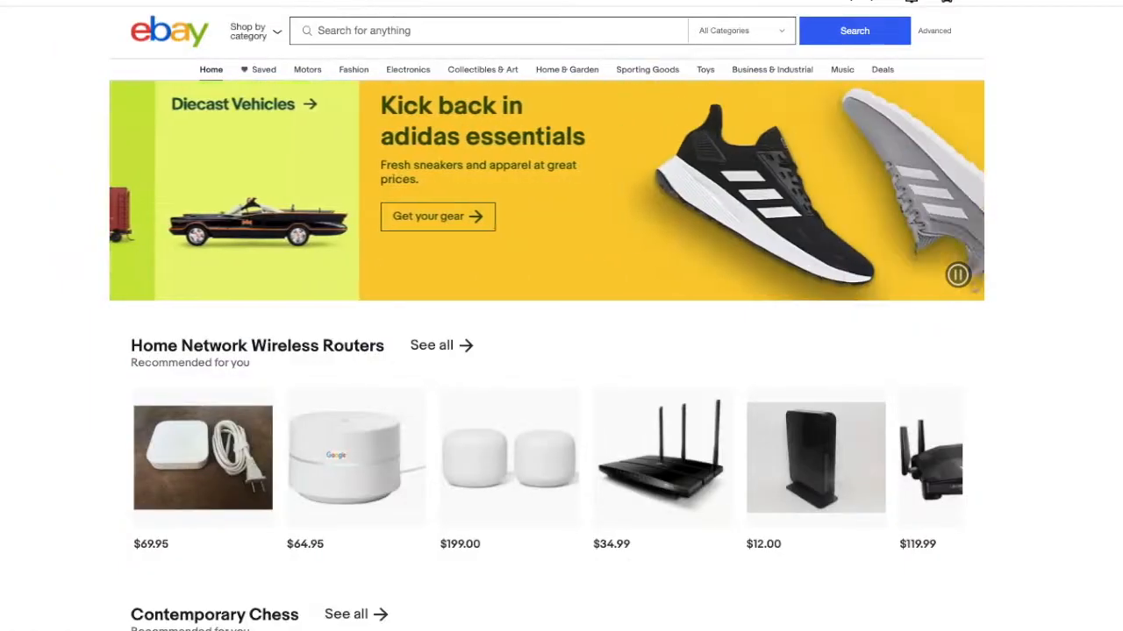
click(466, 33)
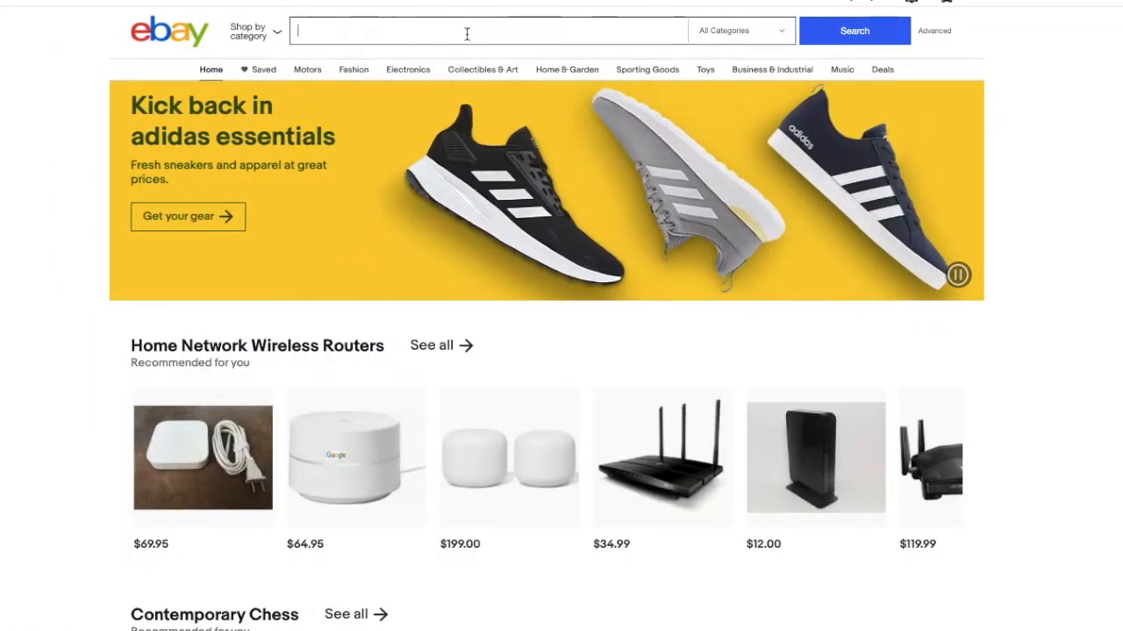
key(ctrl+v)
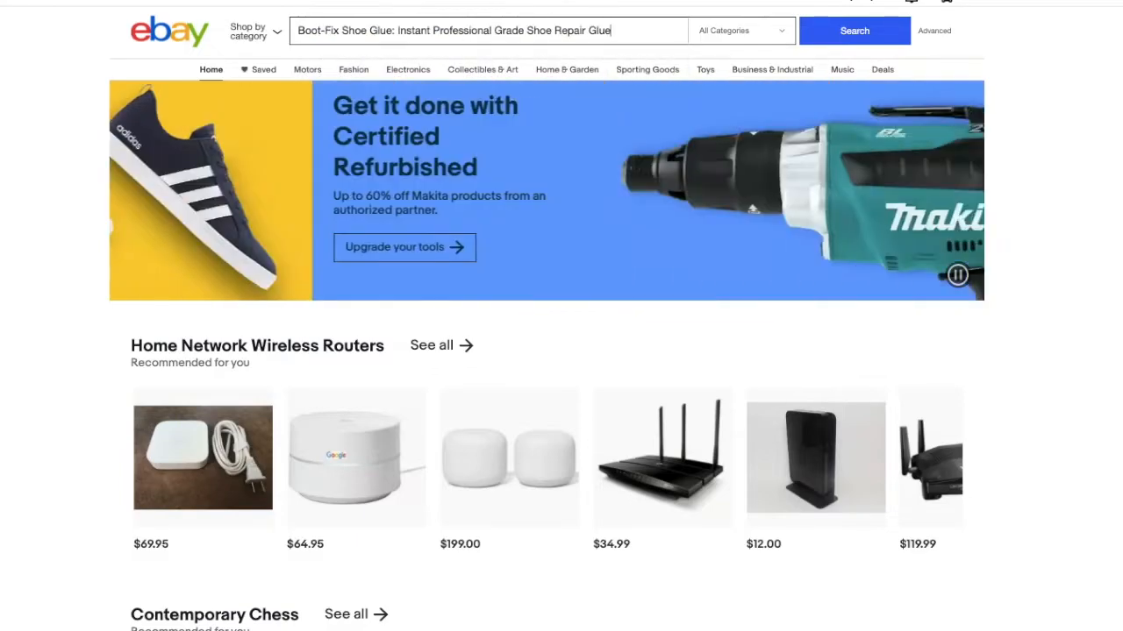
key(Return)
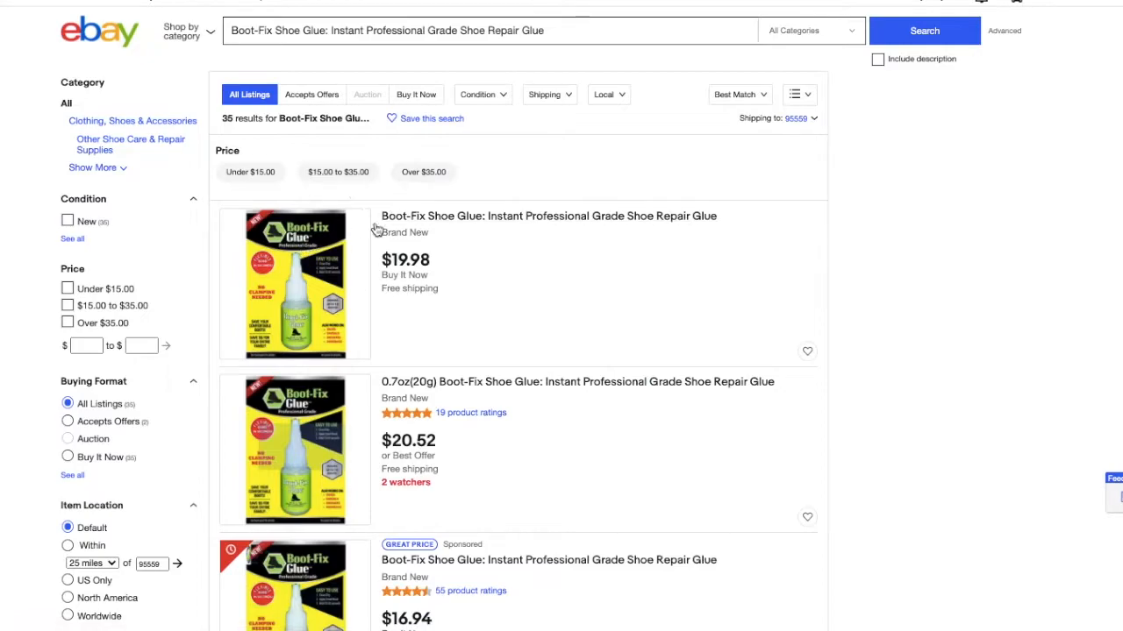
Step: Examine the prices, shipping terms and sold quantities of the competing Boot-Fix Shoe Glue listings throughout the eBay results
scroll(403, 280, down, 3)
scroll(403, 281, down, 8)
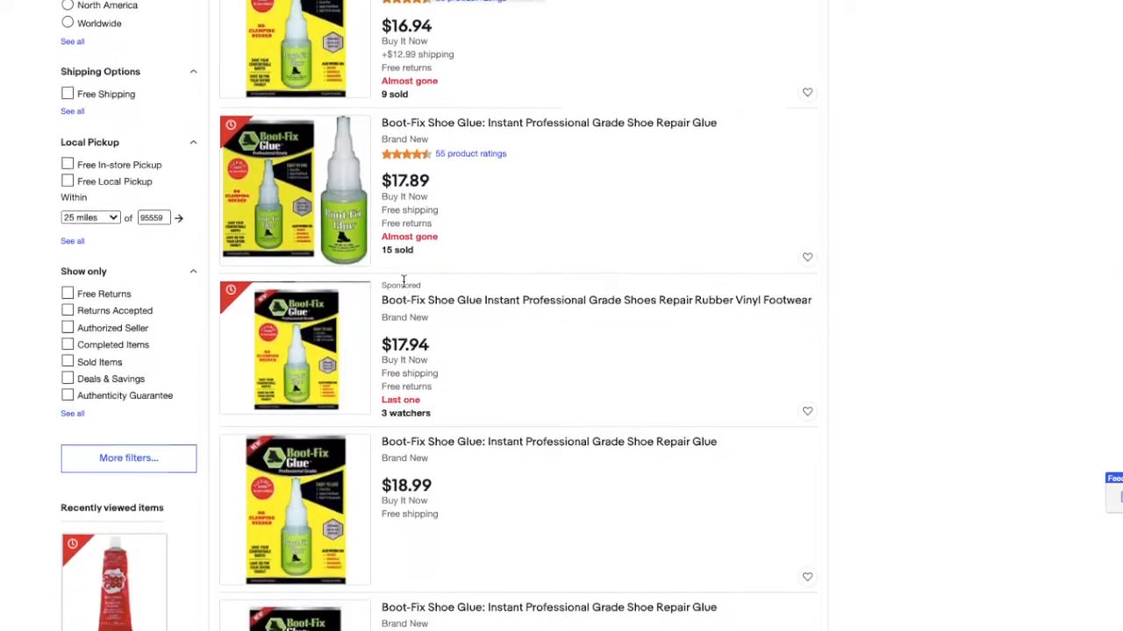
scroll(402, 284, down, 8)
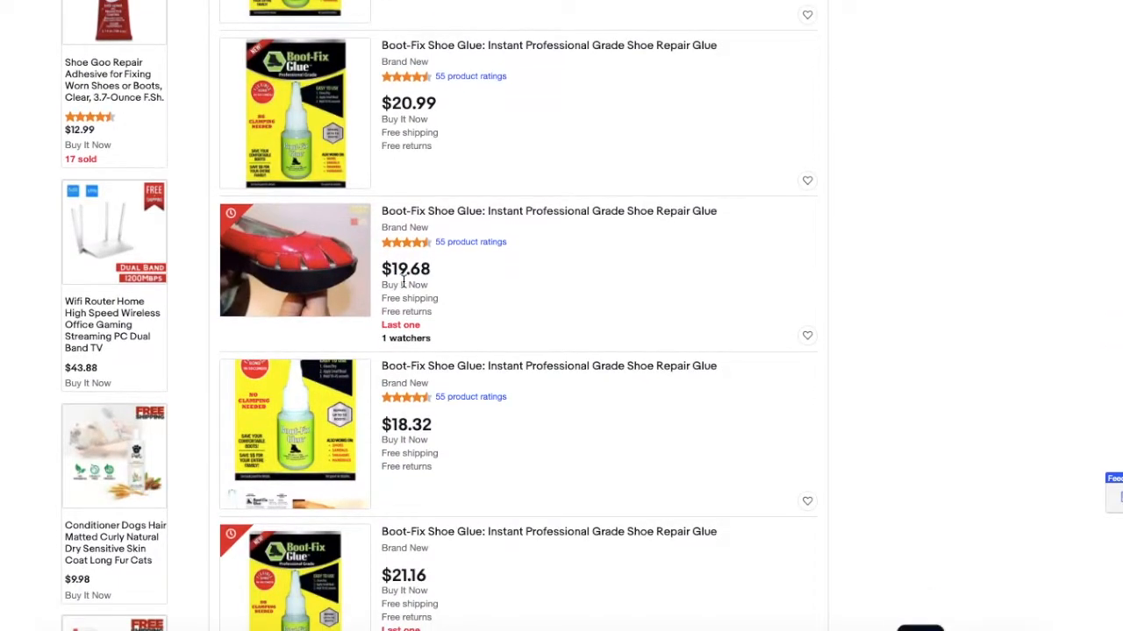
scroll(403, 284, down, 6)
scroll(403, 284, down, 13)
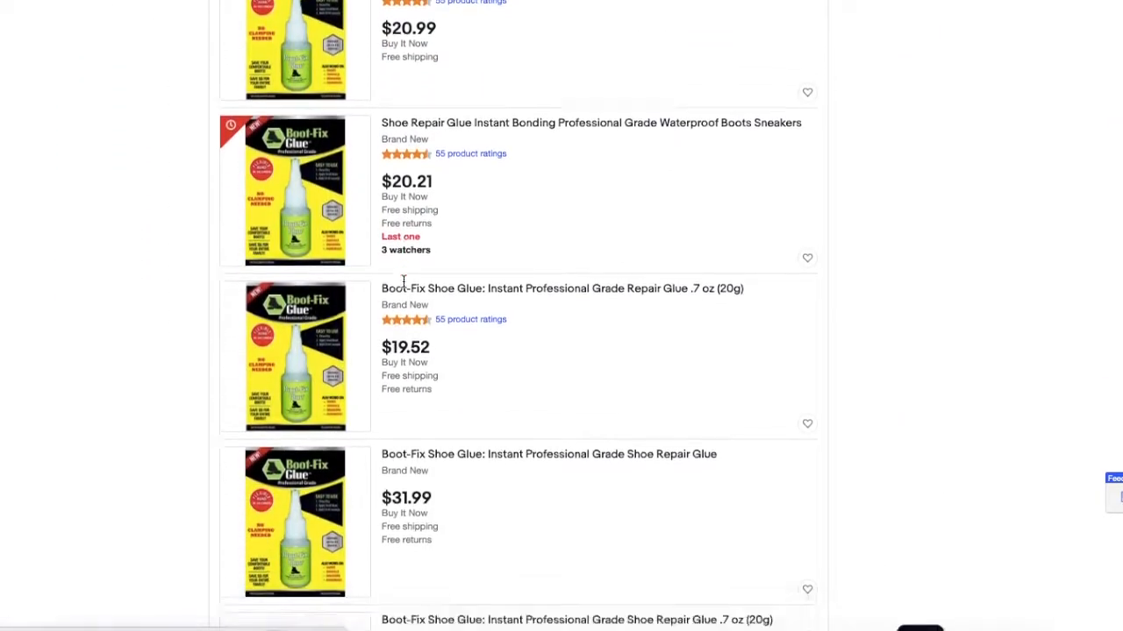
scroll(402, 284, down, 14)
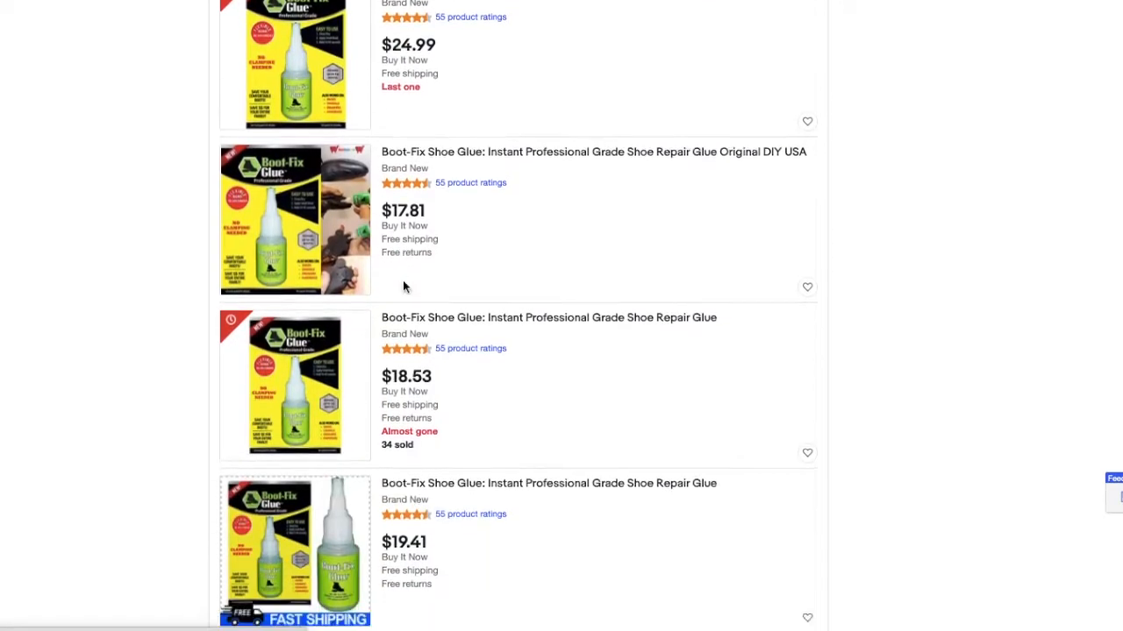
scroll(402, 284, down, 12)
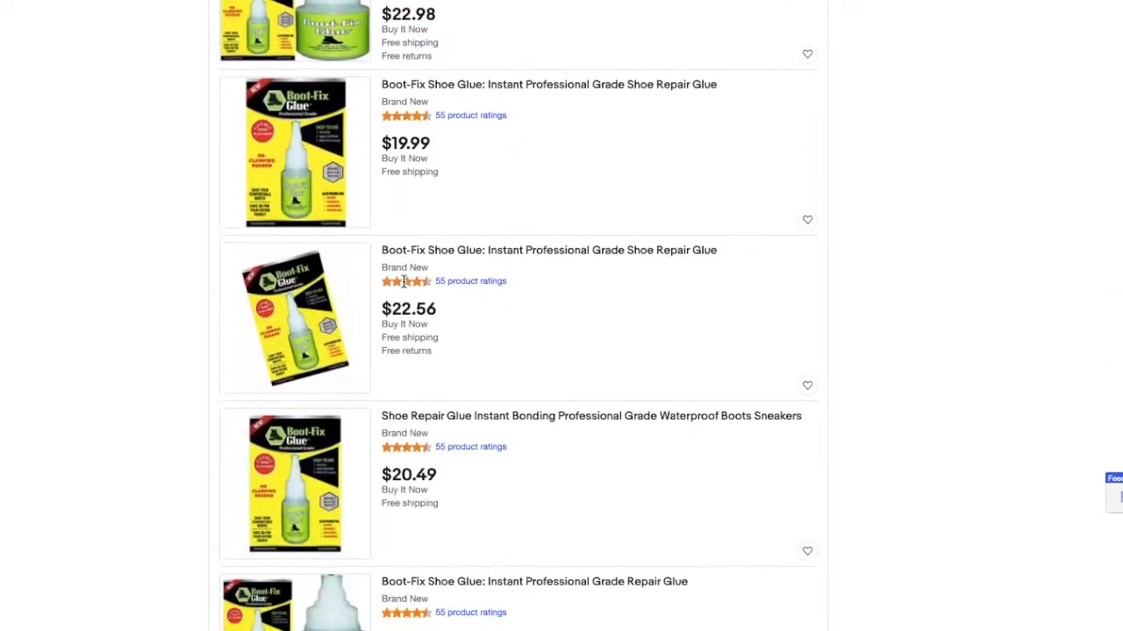
scroll(402, 285, up, 13)
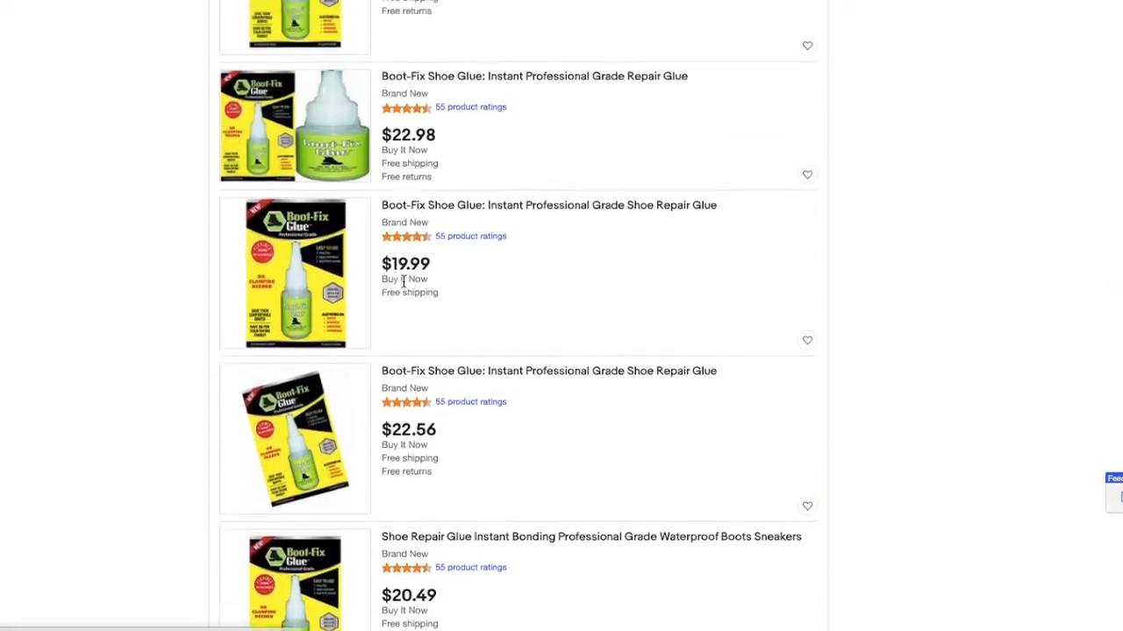
scroll(403, 281, up, 10)
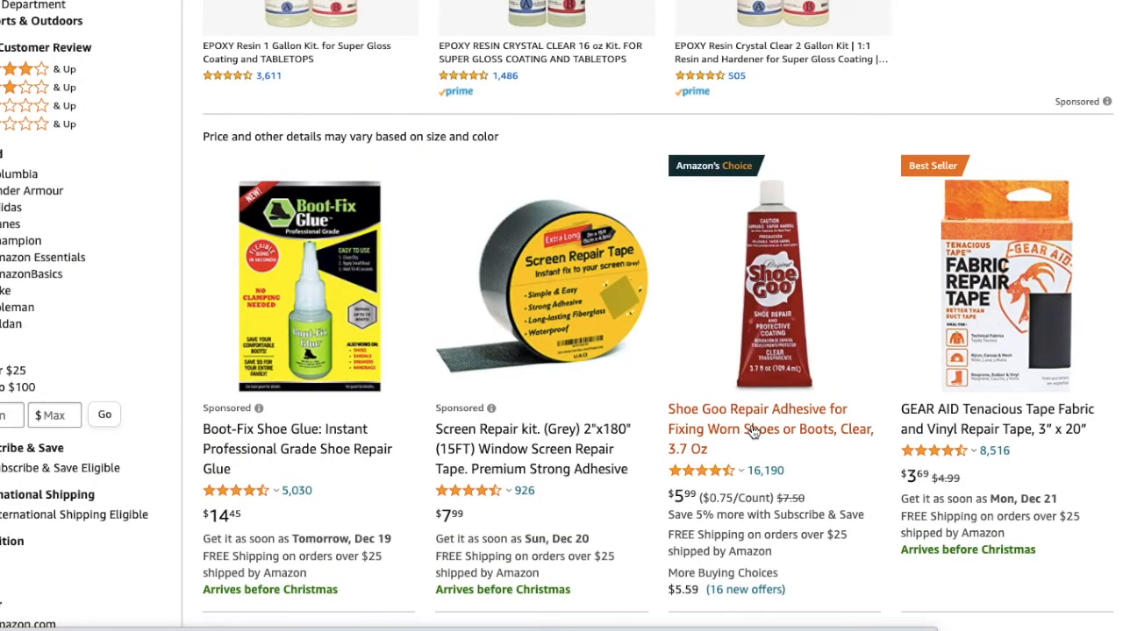
Step: Open the Shoe Goo Repair Adhesive product from the Amazon results and review its price and features
click(752, 432)
scroll(382, 321, down, 2)
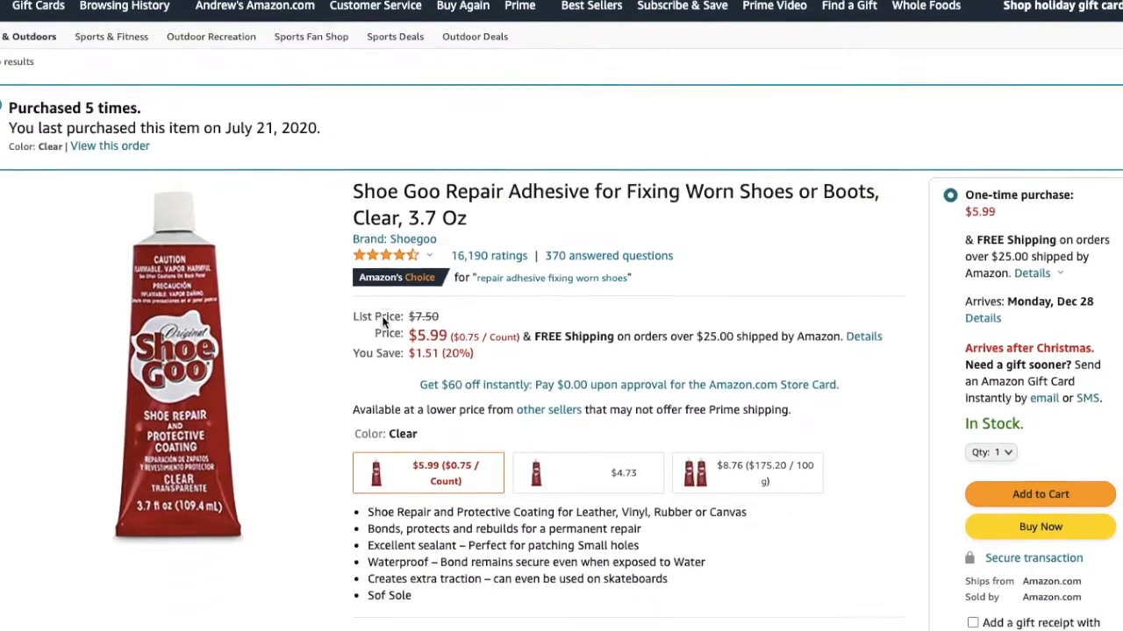
scroll(381, 321, down, 3)
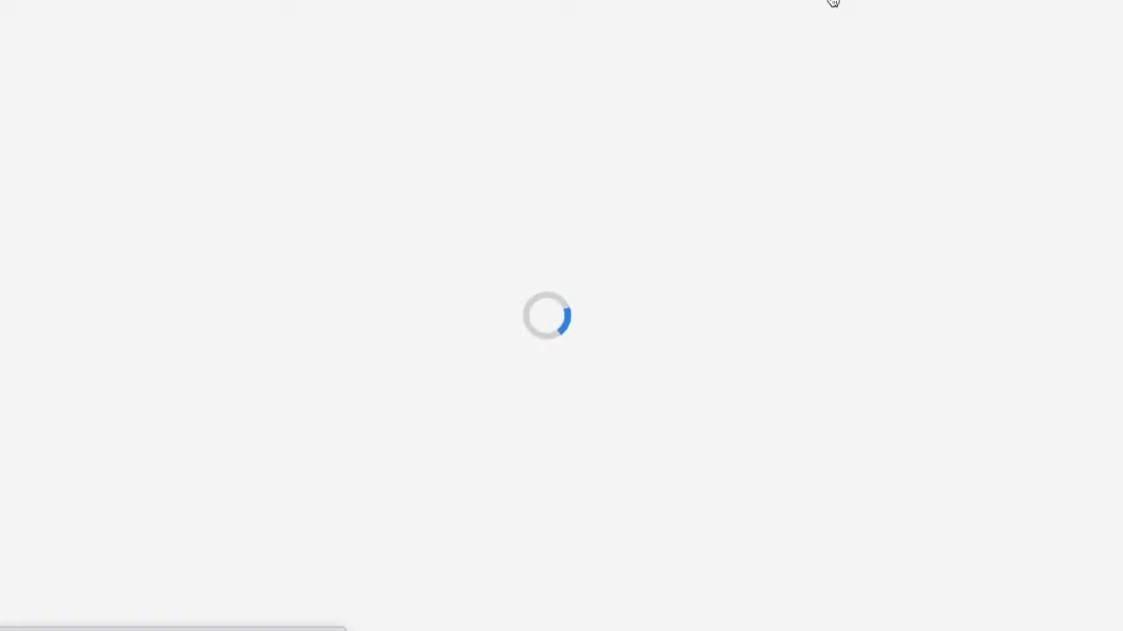
Step: Start an eBay listing with the copied Boot-Fix title in the Other Shoe Care & Repair category, without selecting a catalog product
click(458, 123)
key(ctrl+v)
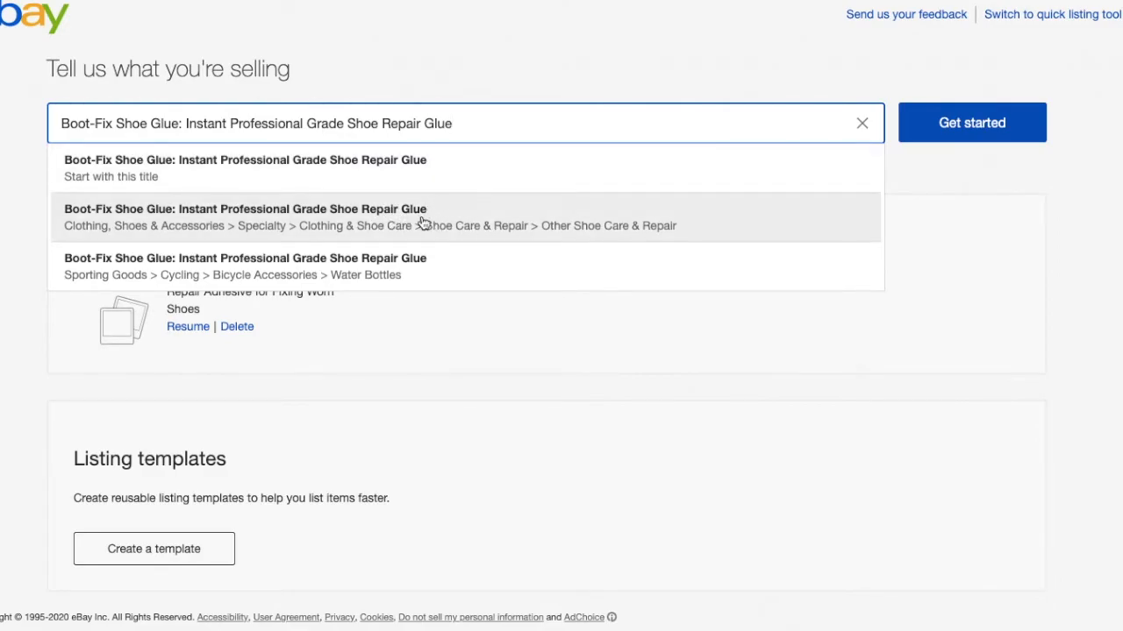
click(300, 230)
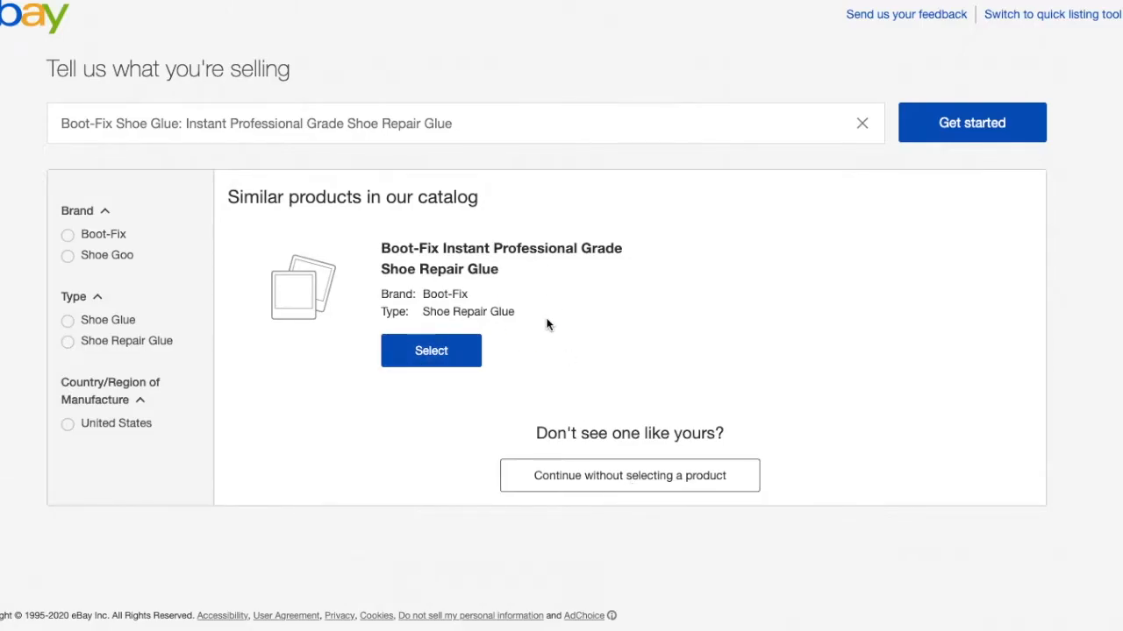
click(603, 479)
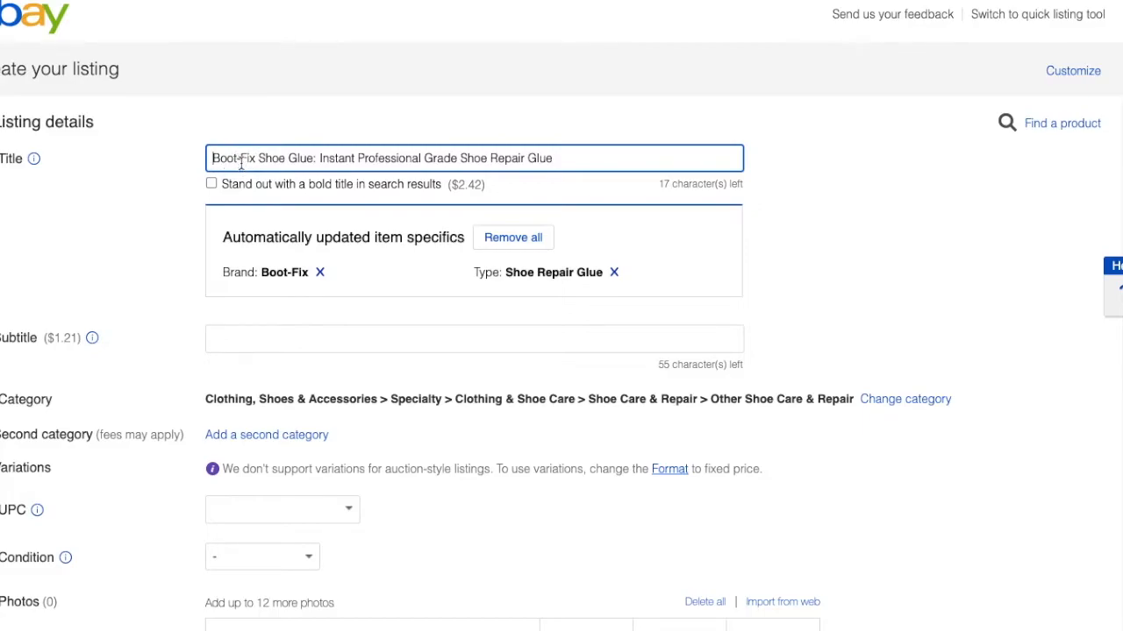
Step: Remove the punctuation and repeated words from the listing title so it reads "Boot Fix Shoe Glue Instant Professional Grade Repair"
click(241, 159)
key(BackSpace)
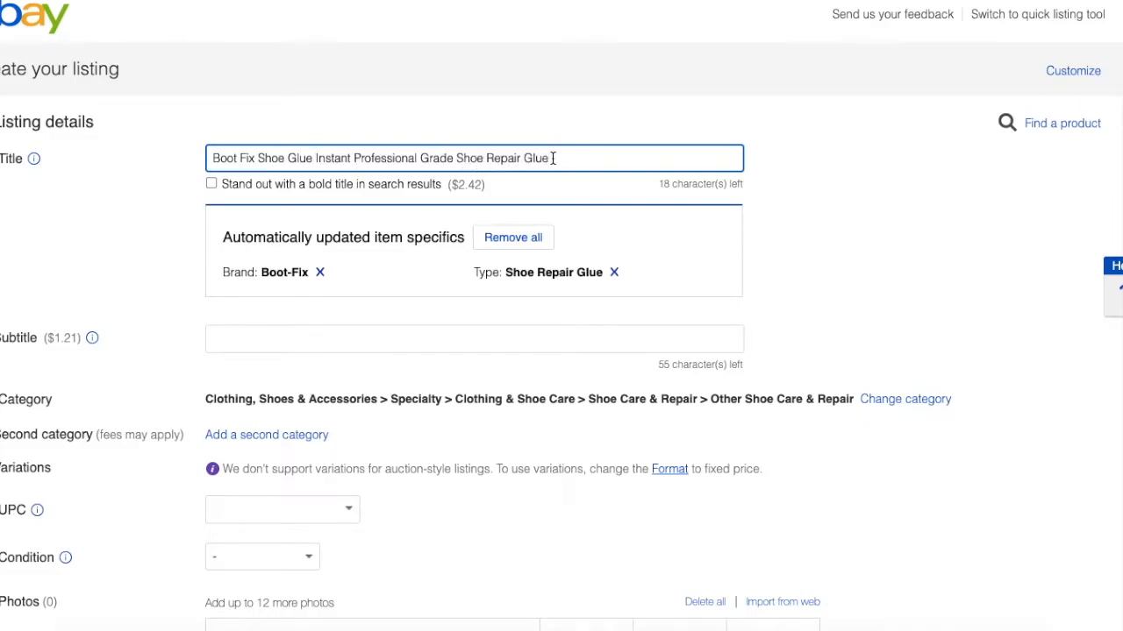
key(BackSpace)
key(BackSpace)
key(BackSpace)
double_click(467, 161)
key(BackSpace)
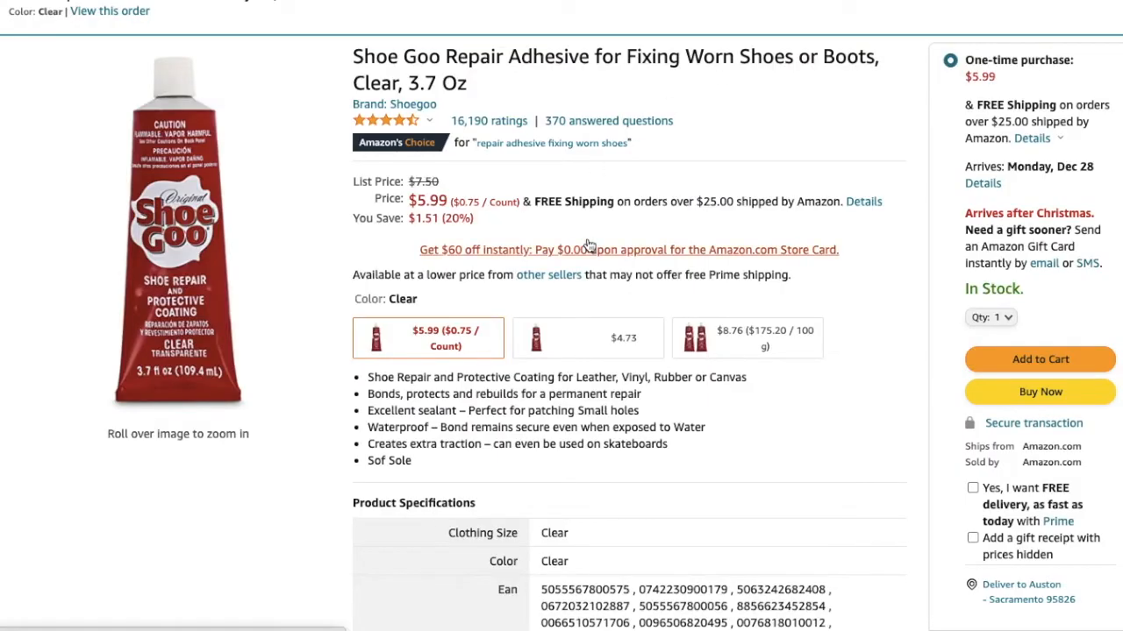
Step: On the Shoe Goo Amazon page, search the product questions and reviews for "fast" and read the matching entries
scroll(584, 246, down, 10)
scroll(586, 245, down, 11)
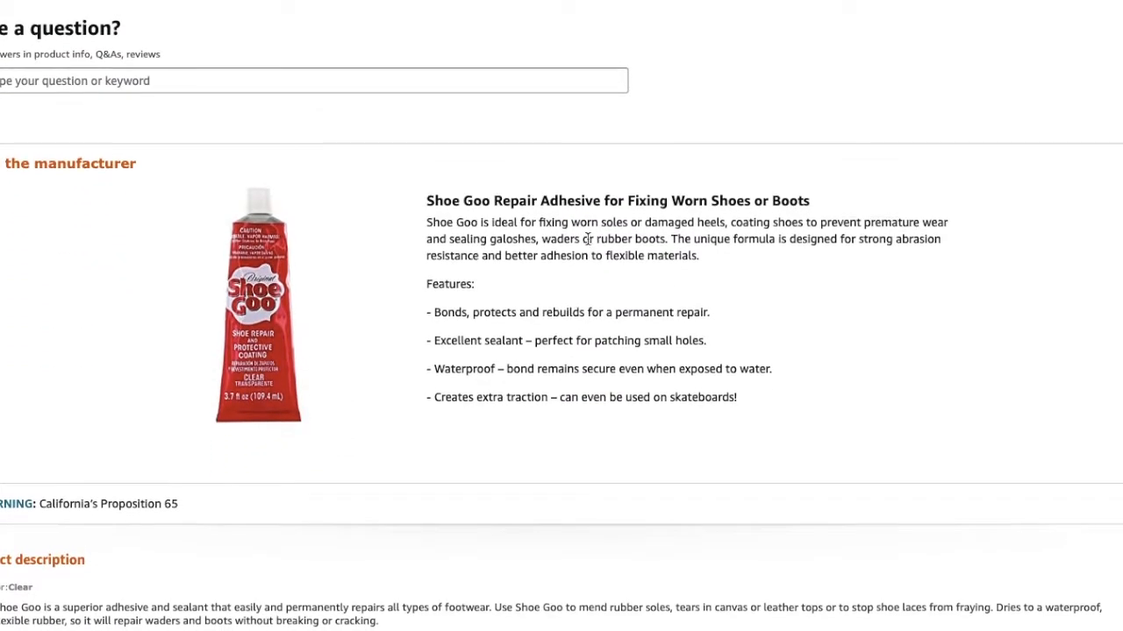
scroll(586, 238, up, 1)
click(97, 172)
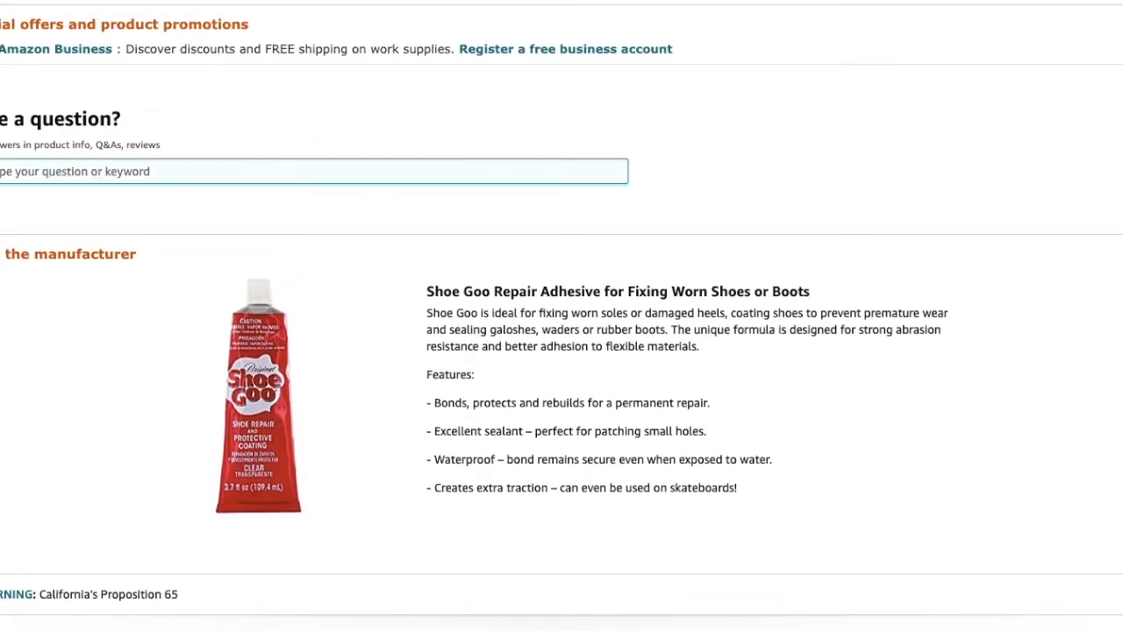
text(tes)
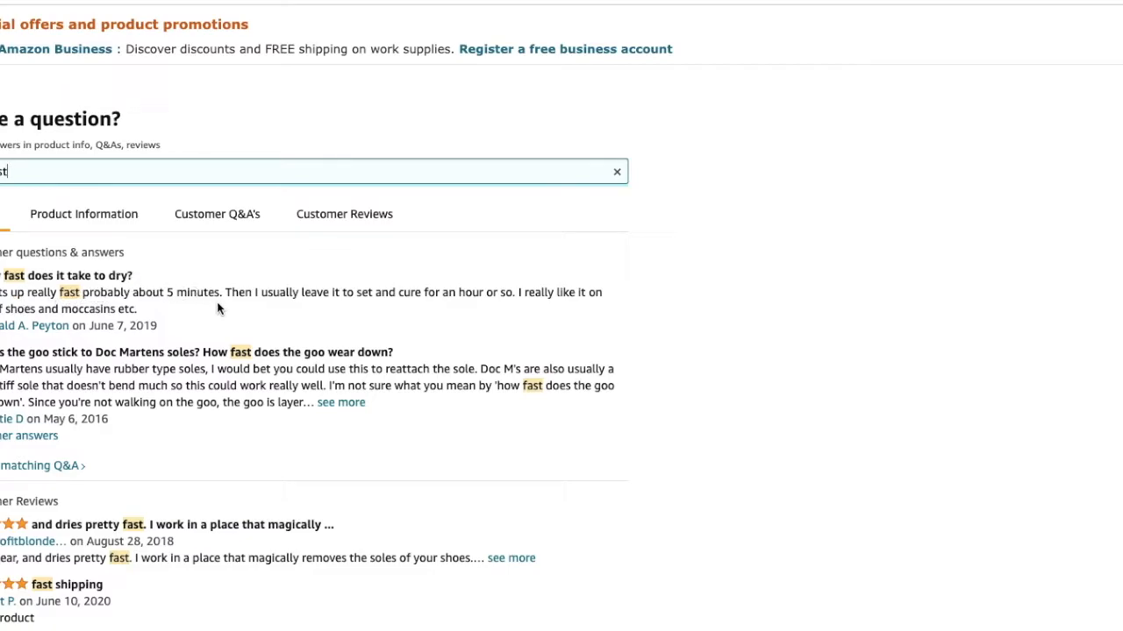
scroll(218, 307, down, 3)
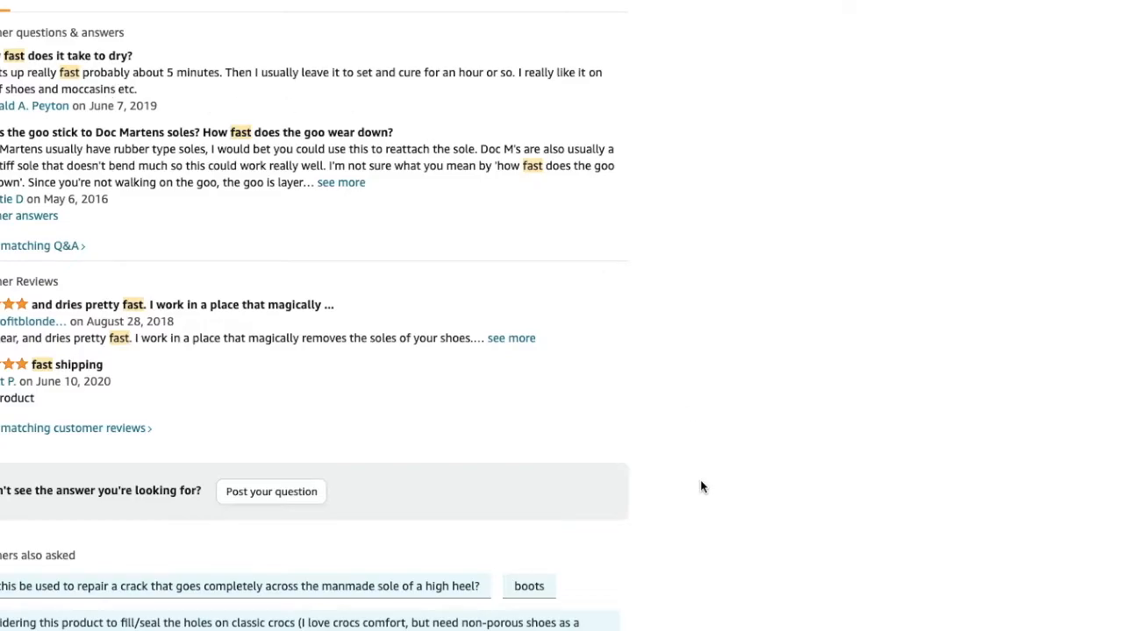
Step: Search the Shoe Goo questions and reviews for "grade" and read how customers use the term
scroll(286, 293, up, 5)
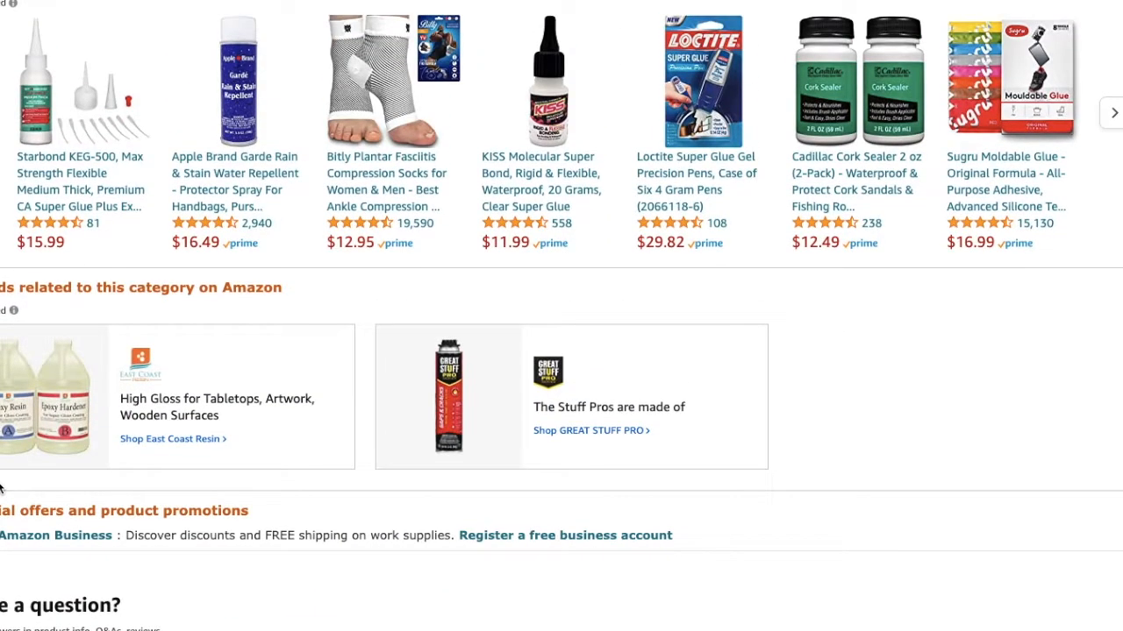
scroll(208, 326, down, 5)
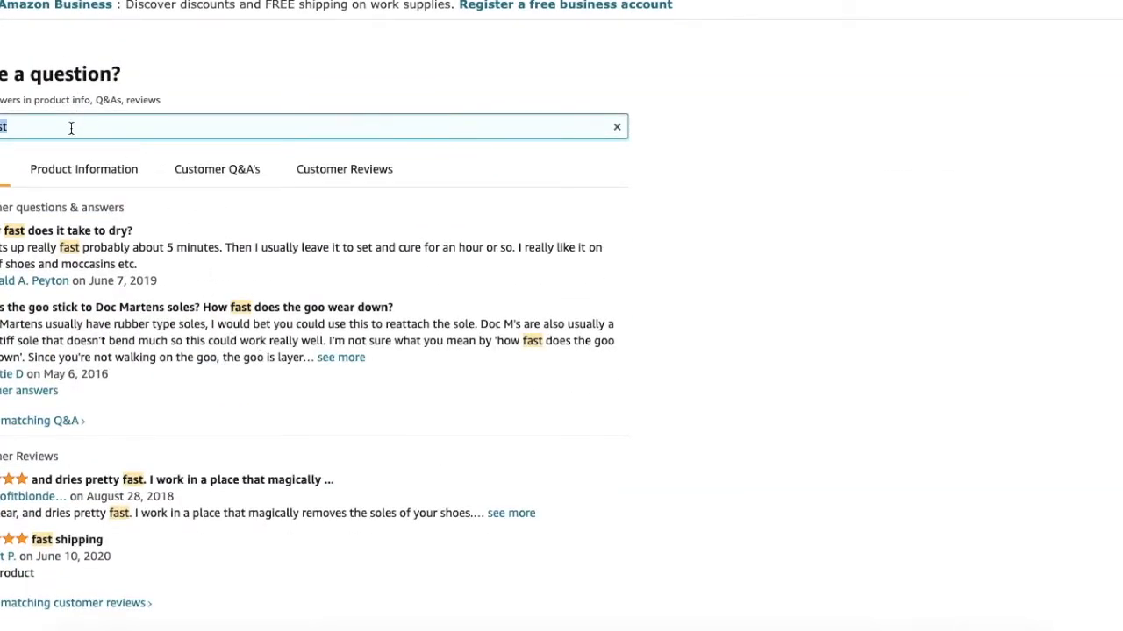
text(mad)
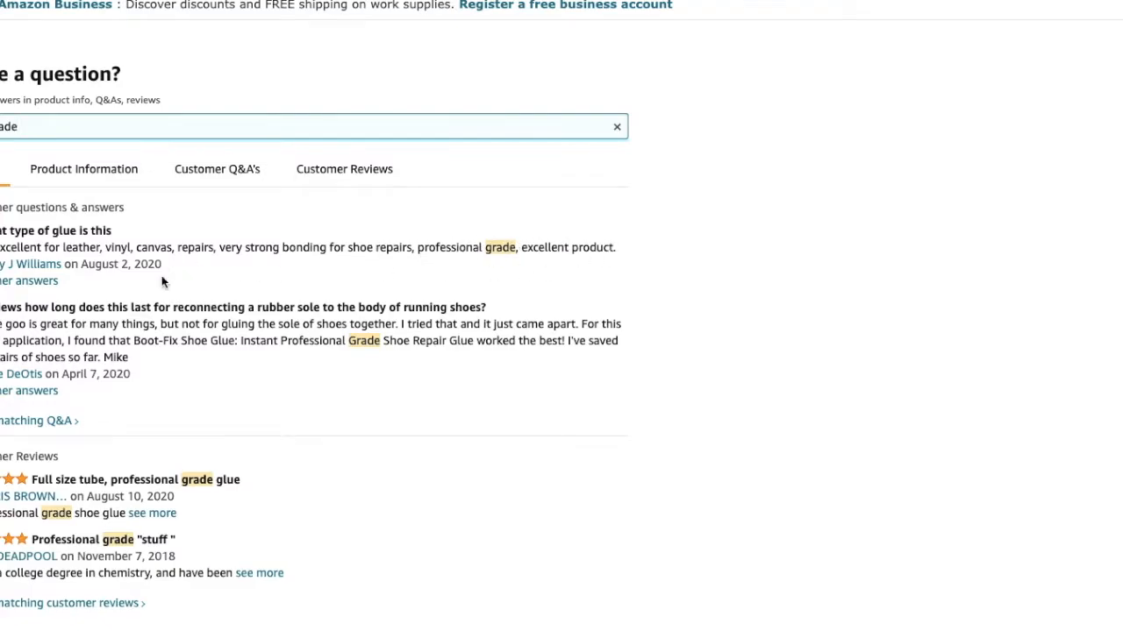
scroll(169, 289, down, 3)
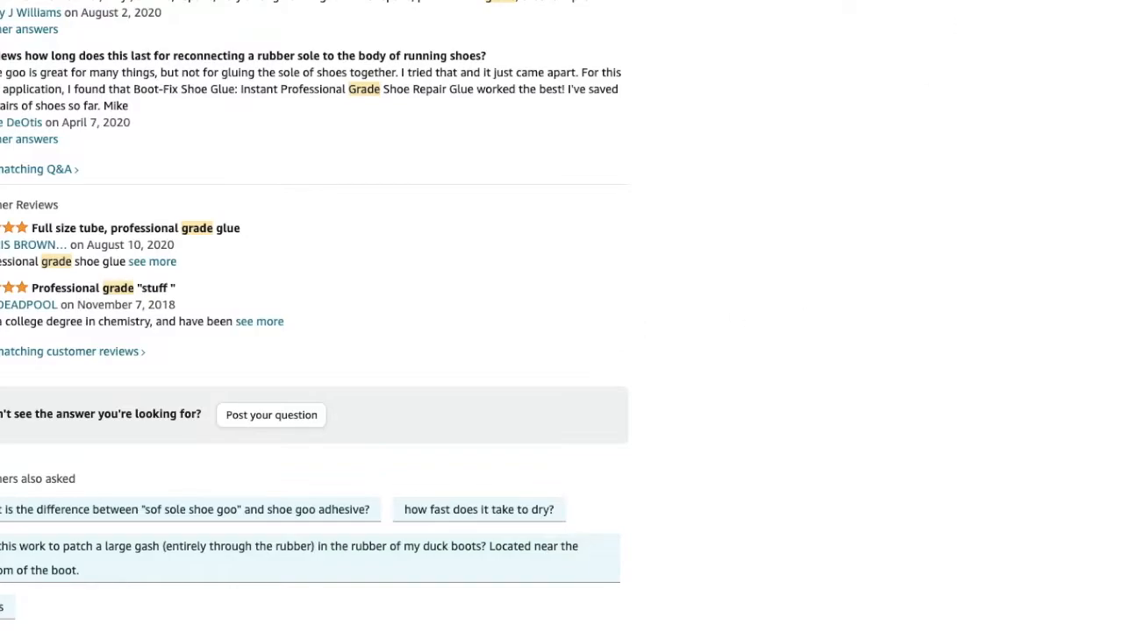
scroll(778, 336, up, 20)
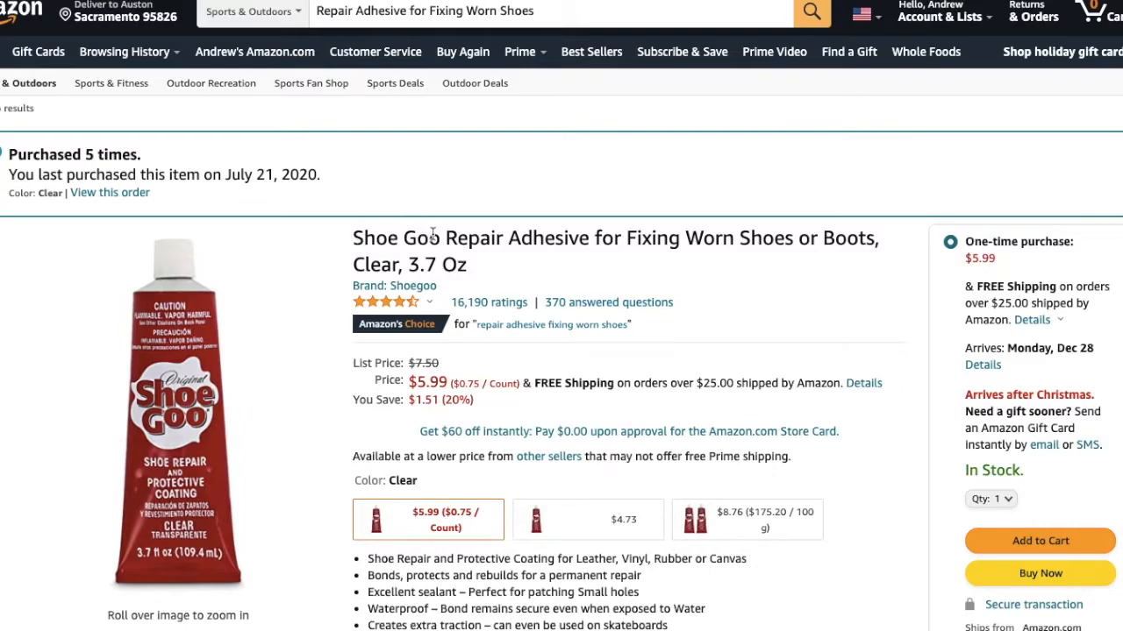
Step: Look for keywords in the Shoe Goo feature list on Amazon and add "Waterproof" after "Repair" in the eBay listing title
scroll(562, 288, down, 2)
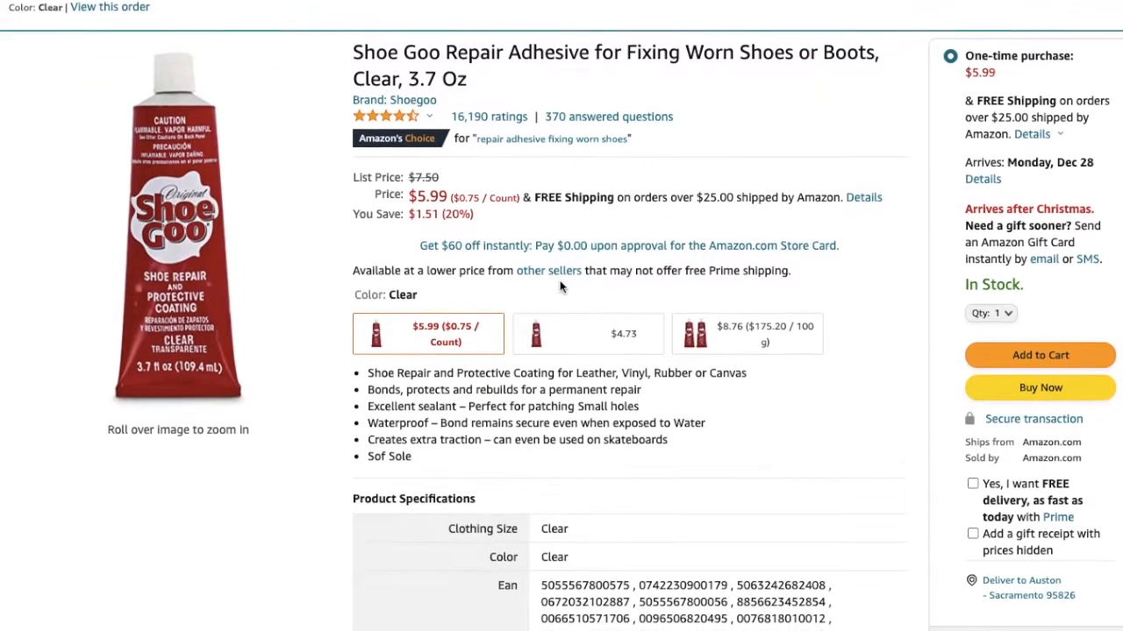
scroll(561, 288, down, 2)
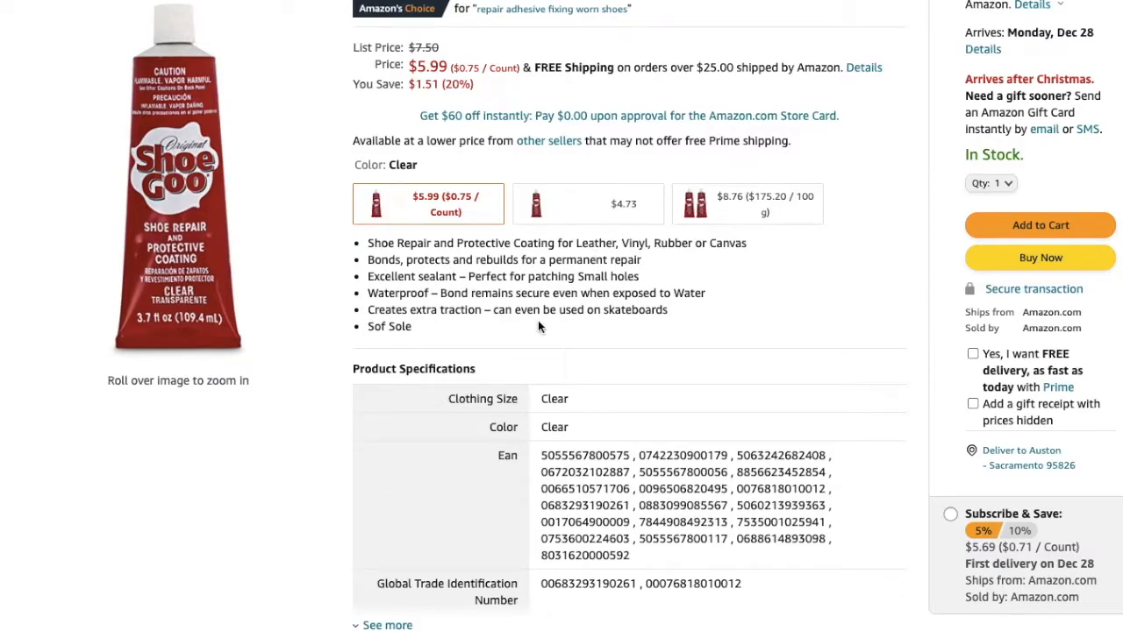
double_click(391, 295)
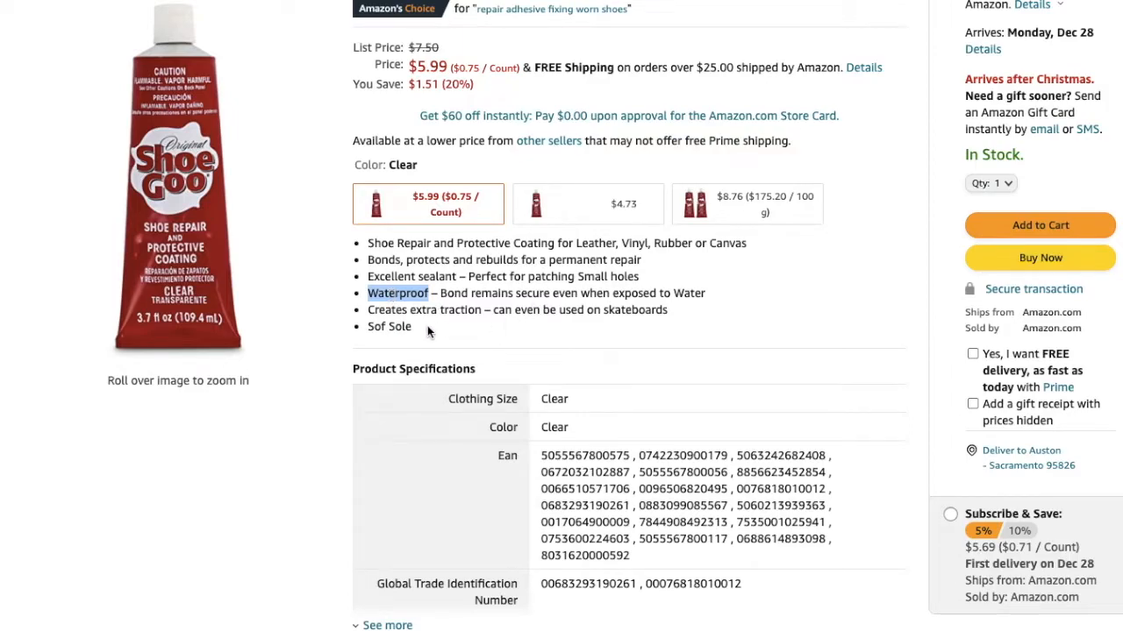
double_click(638, 313)
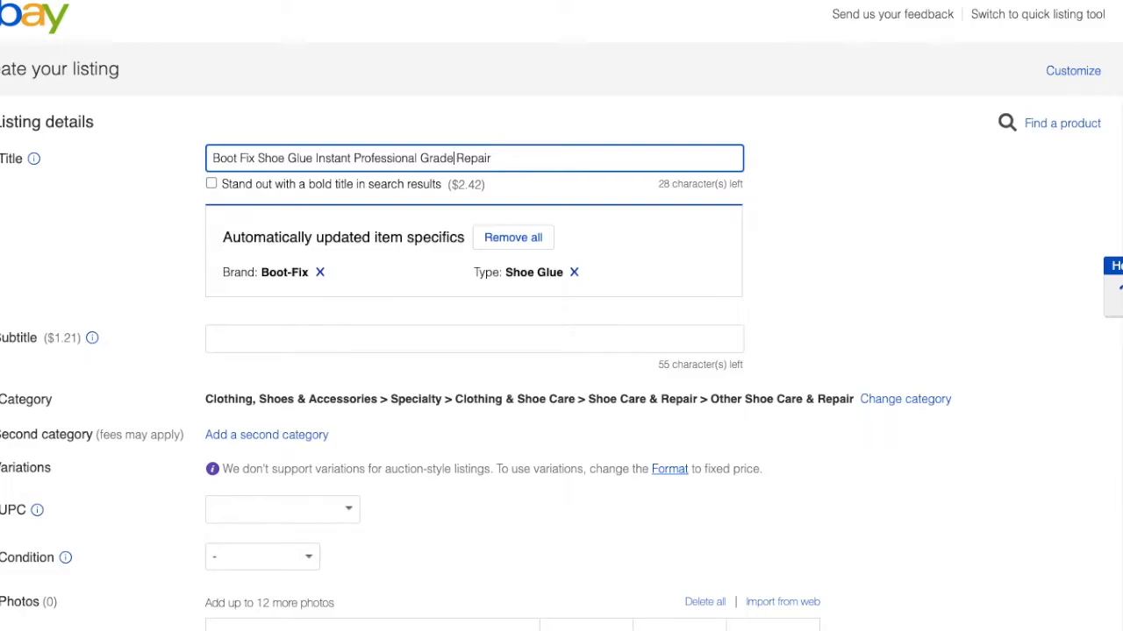
text(Waterproof)
Step: Check the Shoe Goo product title on Amazon for keywords and add "Sealant for" after "Waterproof" in the eBay listing title
click(929, 1)
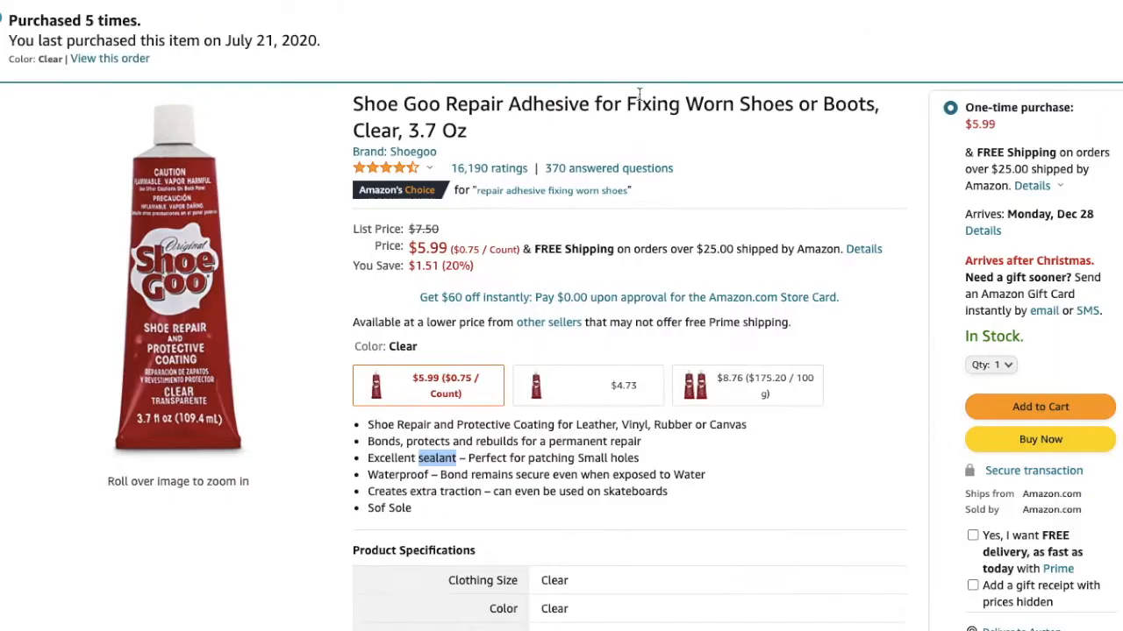
click(509, 104)
drag(508, 104, 877, 109)
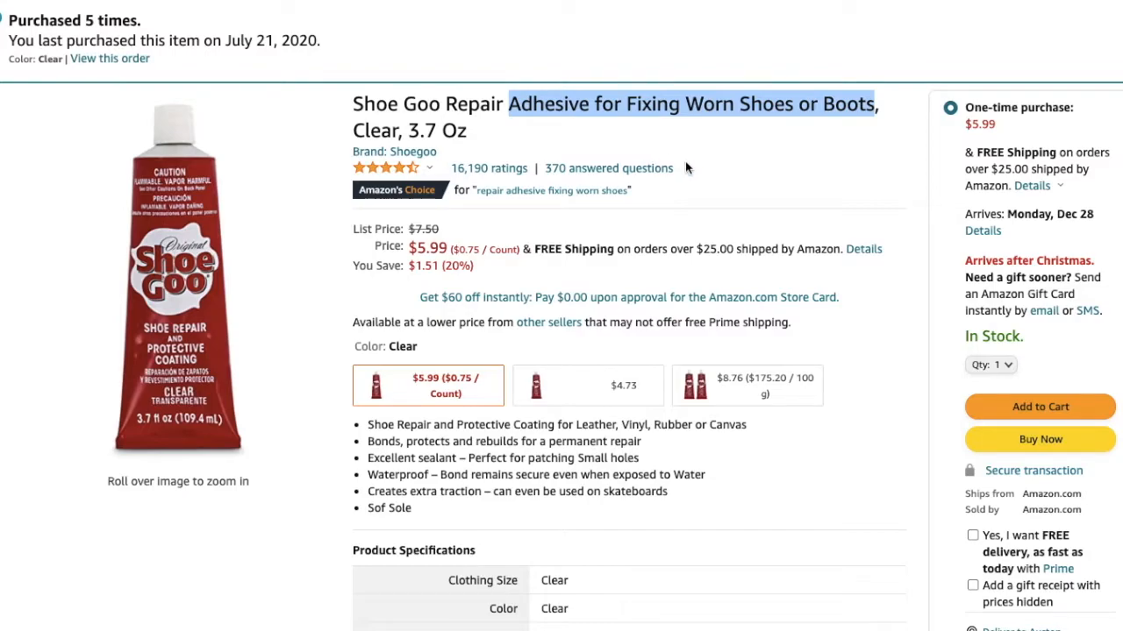
mouse_move(141, 360)
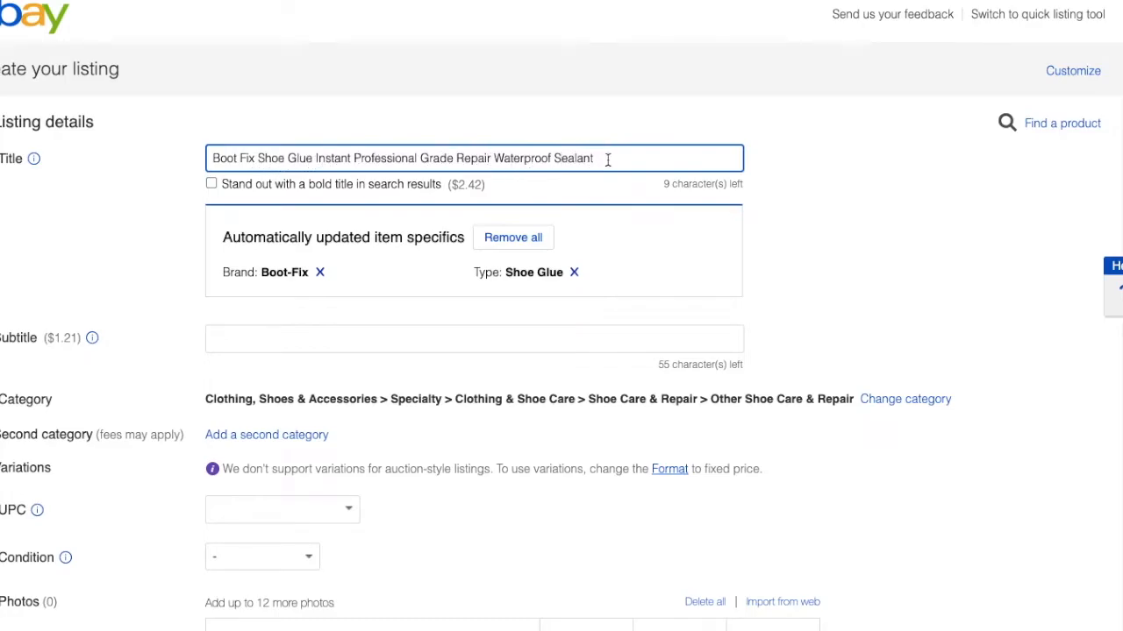
text(for)
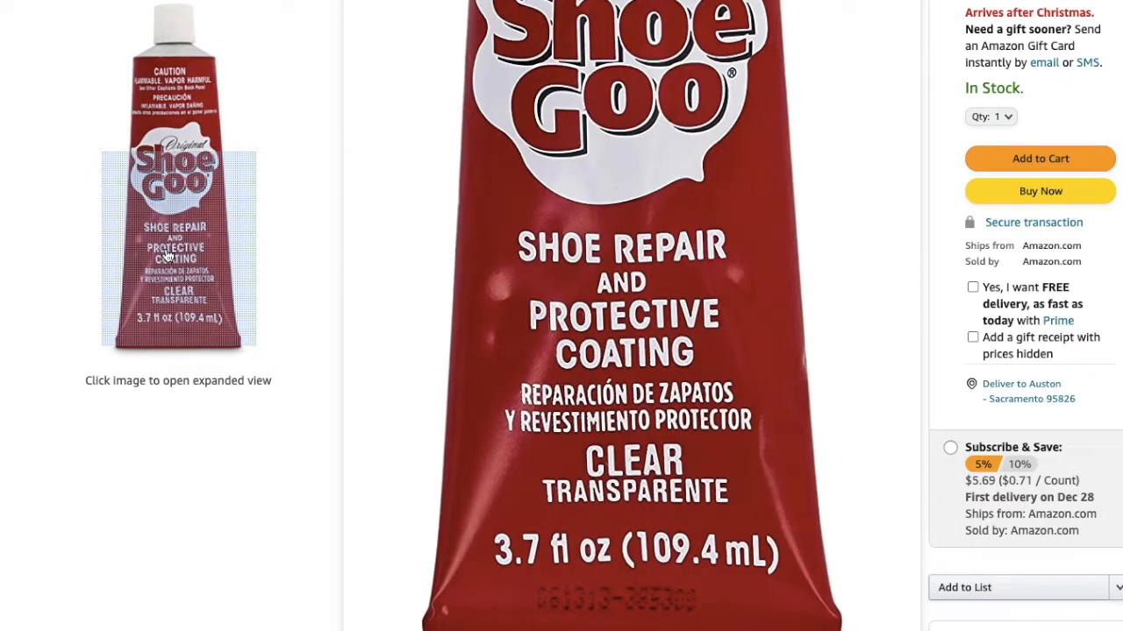
Step: Check the enlarged Shoe Goo photo on Amazon for keywords and change the end of the eBay listing title to "Waterproof Clear Sealant"
click(168, 254)
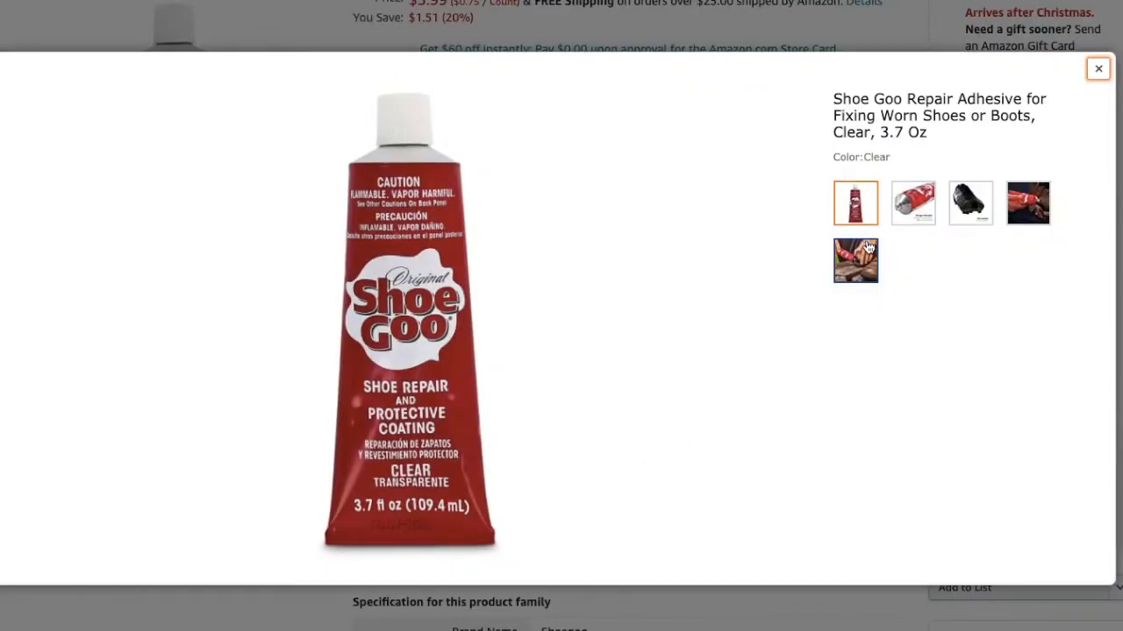
click(1097, 70)
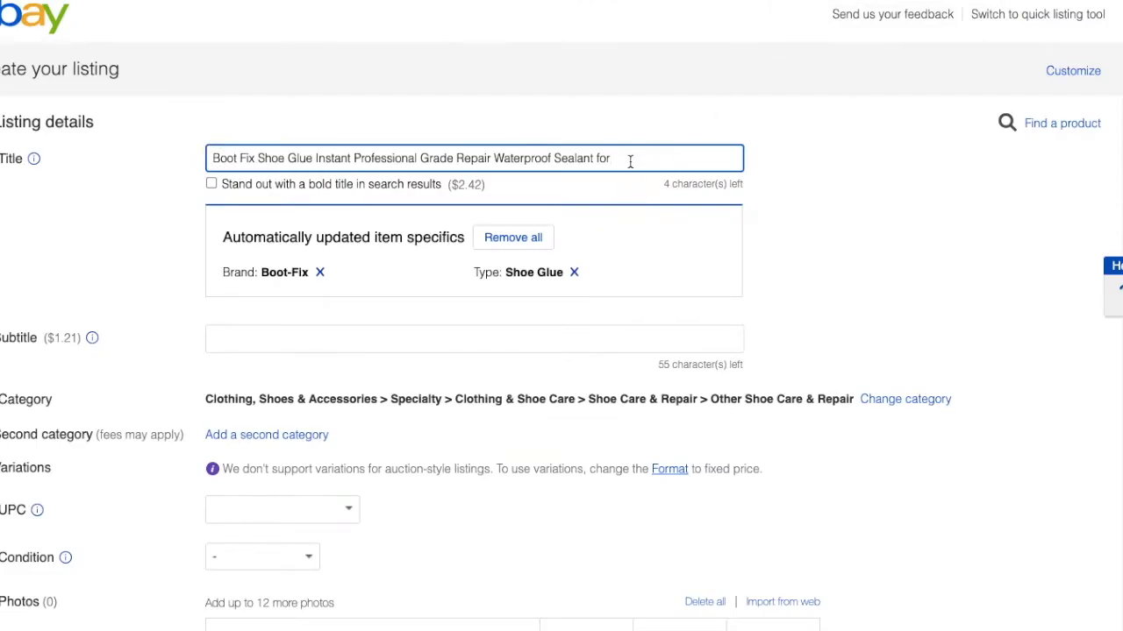
key(BackSpace)
click(555, 159)
text(Clear)
click(641, 158)
key(BackSpace)
key(BackSpace)
key(BackSpace)
key(BackSpace)
key(BackSpace)
text(t)
click(582, 157)
click(630, 159)
double_click(404, 156)
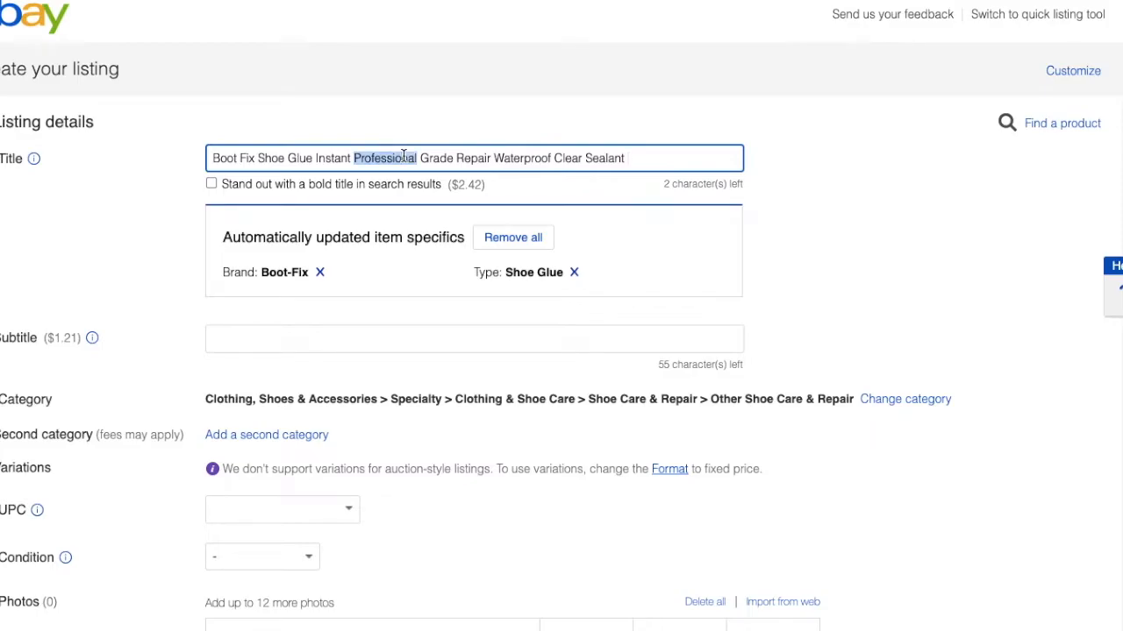
triple_click(403, 156)
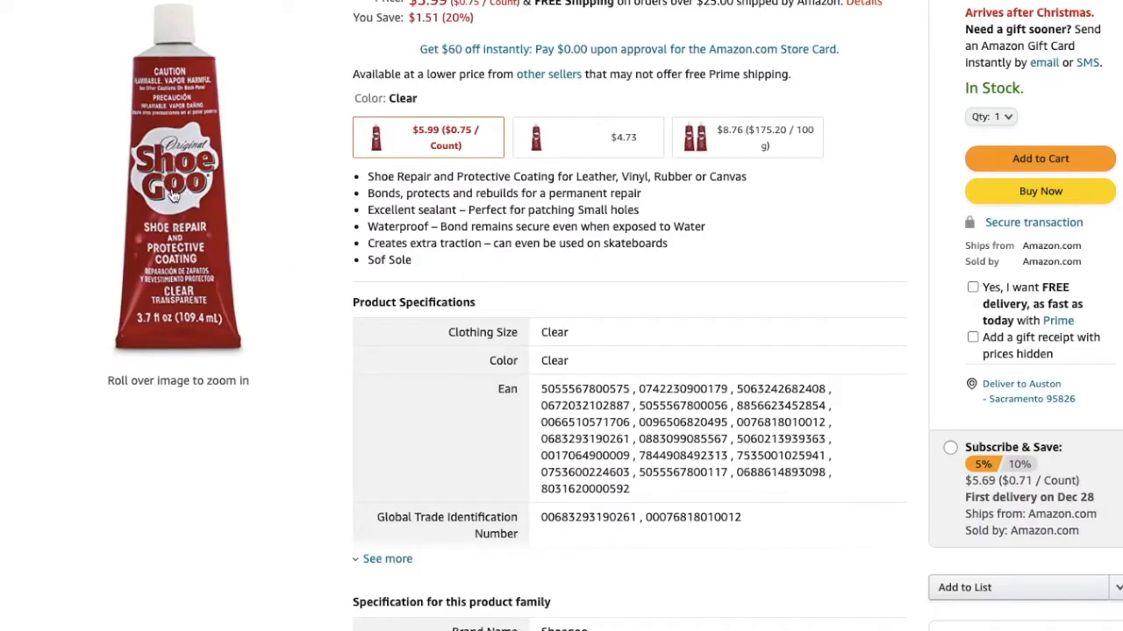
mouse_move(209, 173)
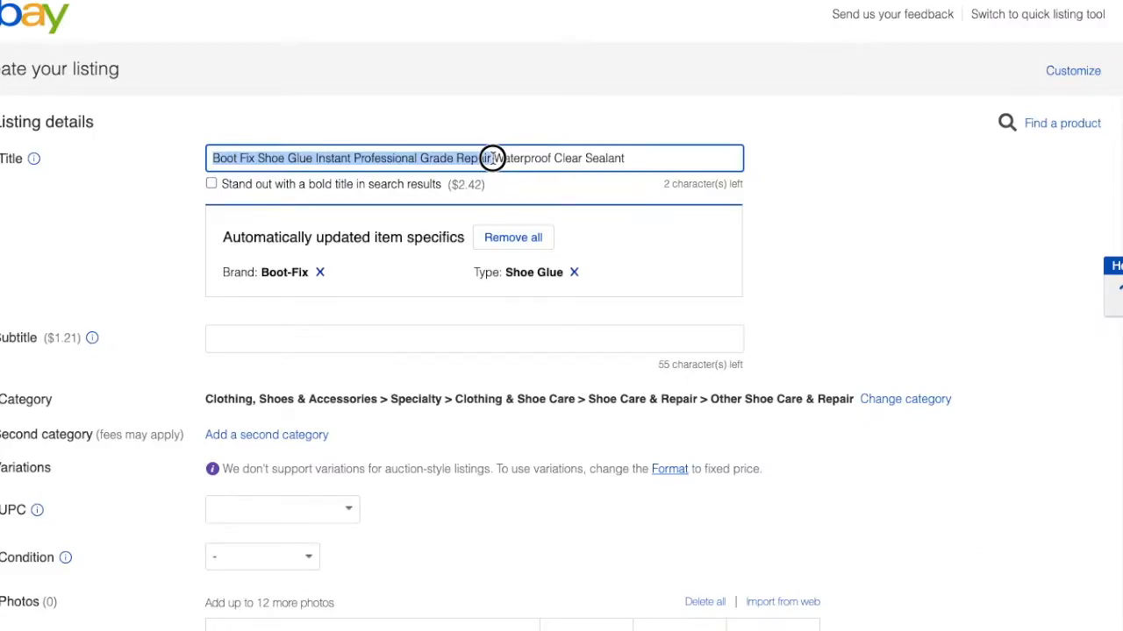
click(211, 161)
drag(212, 161, 453, 156)
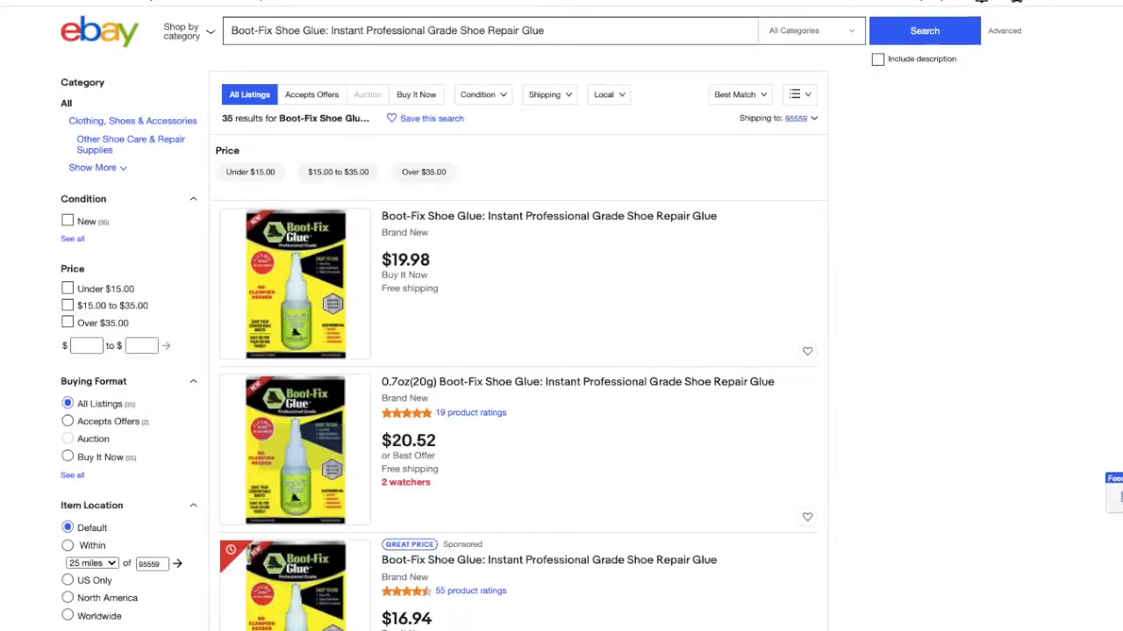
Step: Review the competing Boot-Fix Shoe Glue listings in the eBay search results, comparing their titles, prices and sales
scroll(434, 328, down, 3)
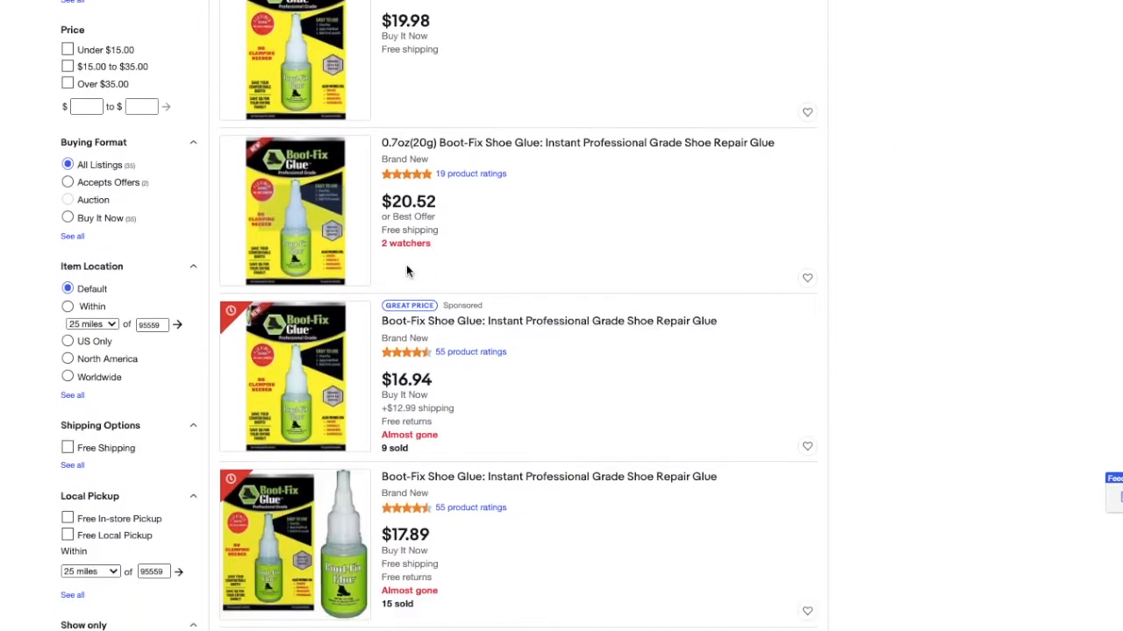
scroll(400, 396, down, 3)
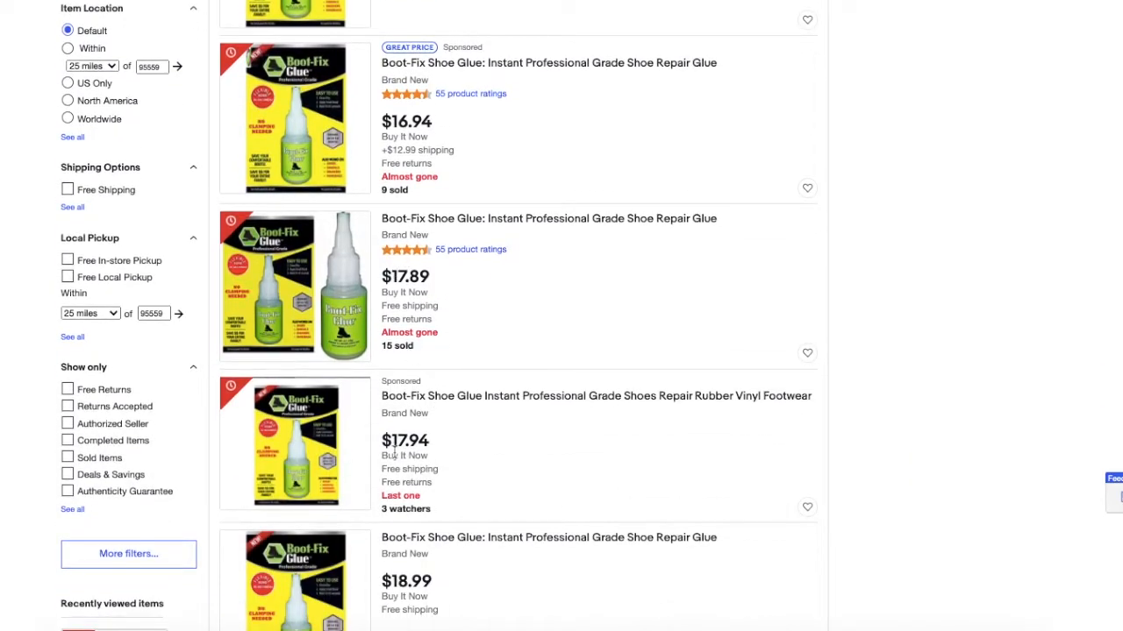
scroll(434, 455, down, 4)
scroll(413, 460, down, 4)
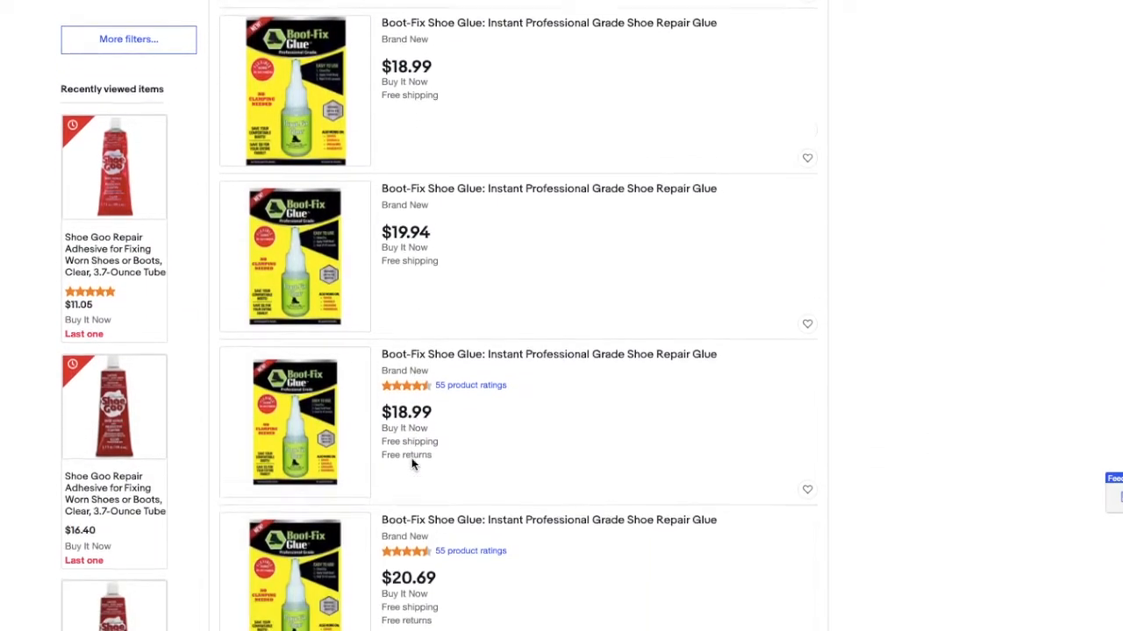
scroll(413, 465, down, 12)
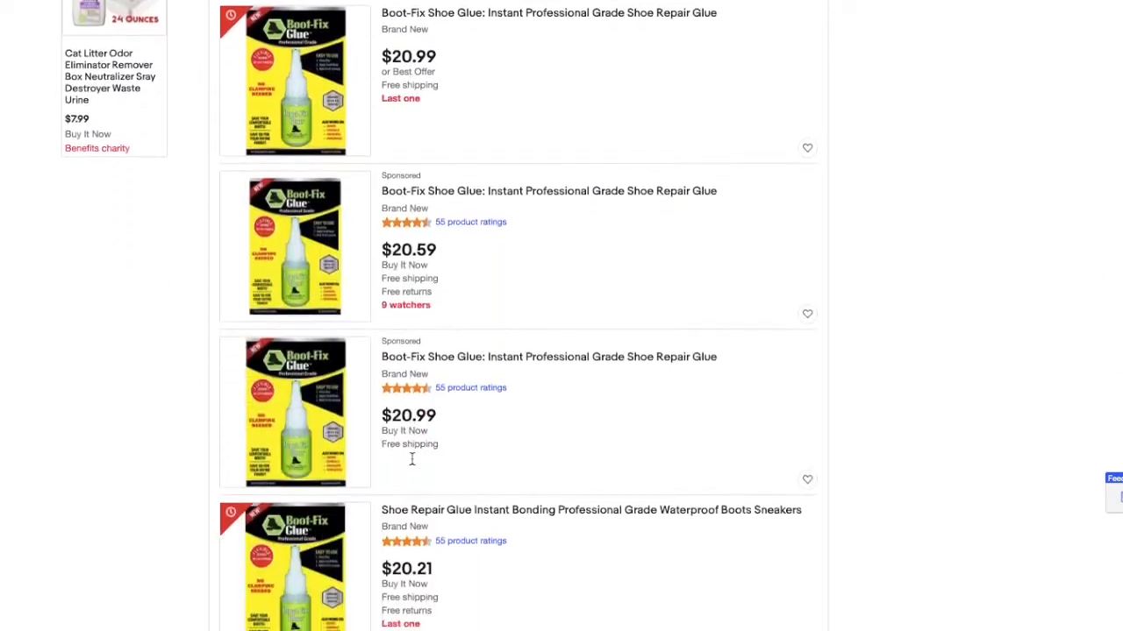
scroll(298, 386, up, 20)
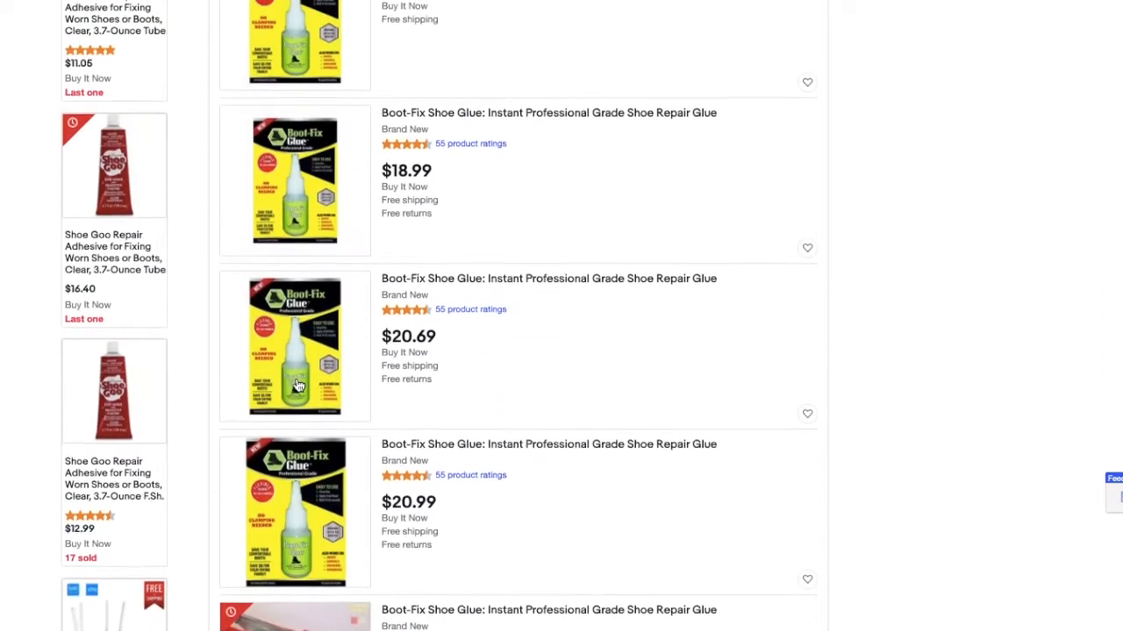
scroll(298, 386, down, 20)
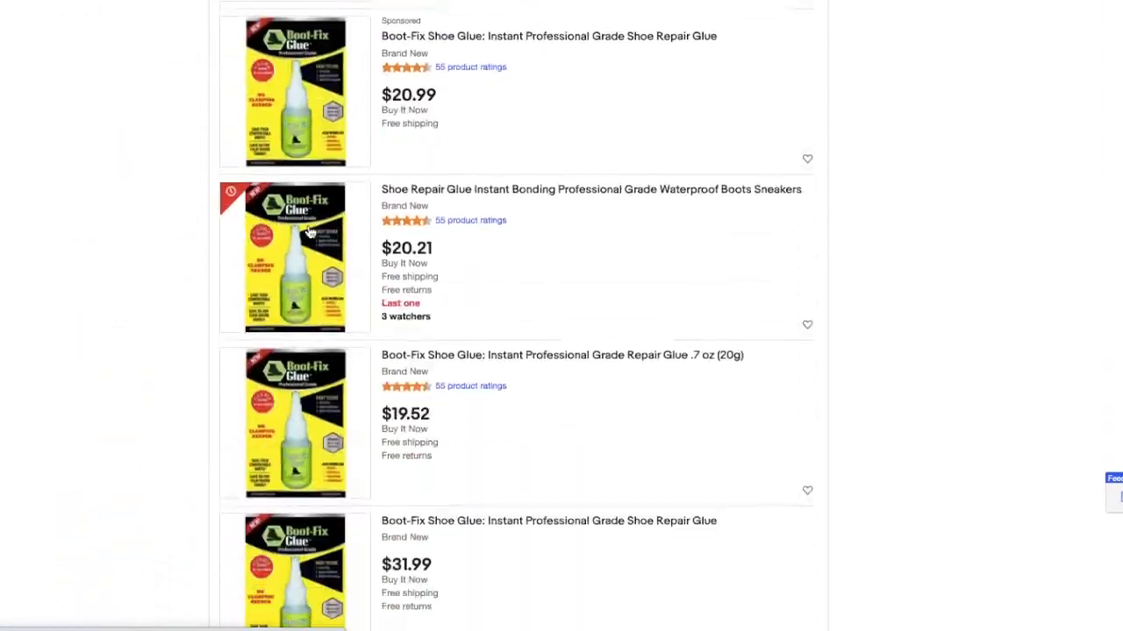
scroll(309, 231, down, 15)
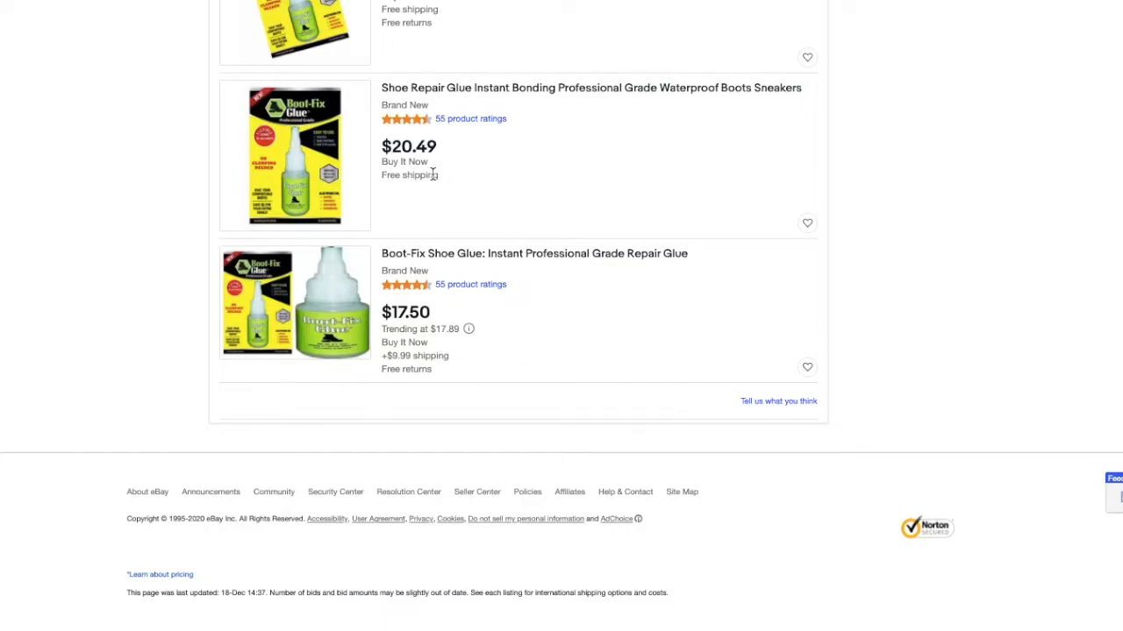
scroll(432, 175, up, 20)
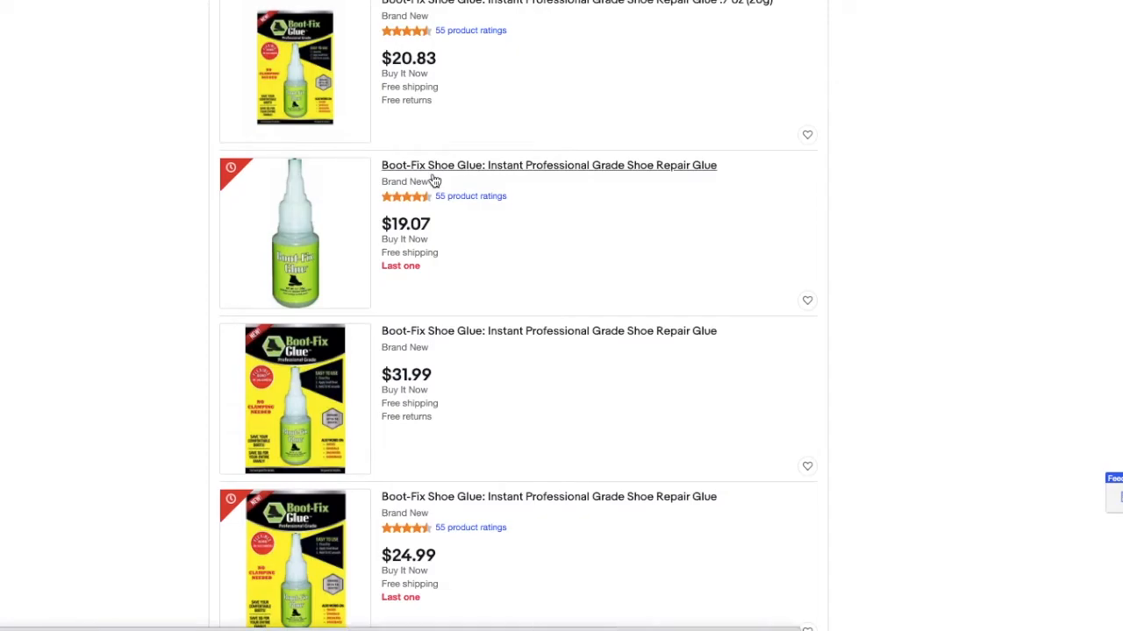
scroll(433, 179, up, 10)
scroll(433, 179, up, 10)
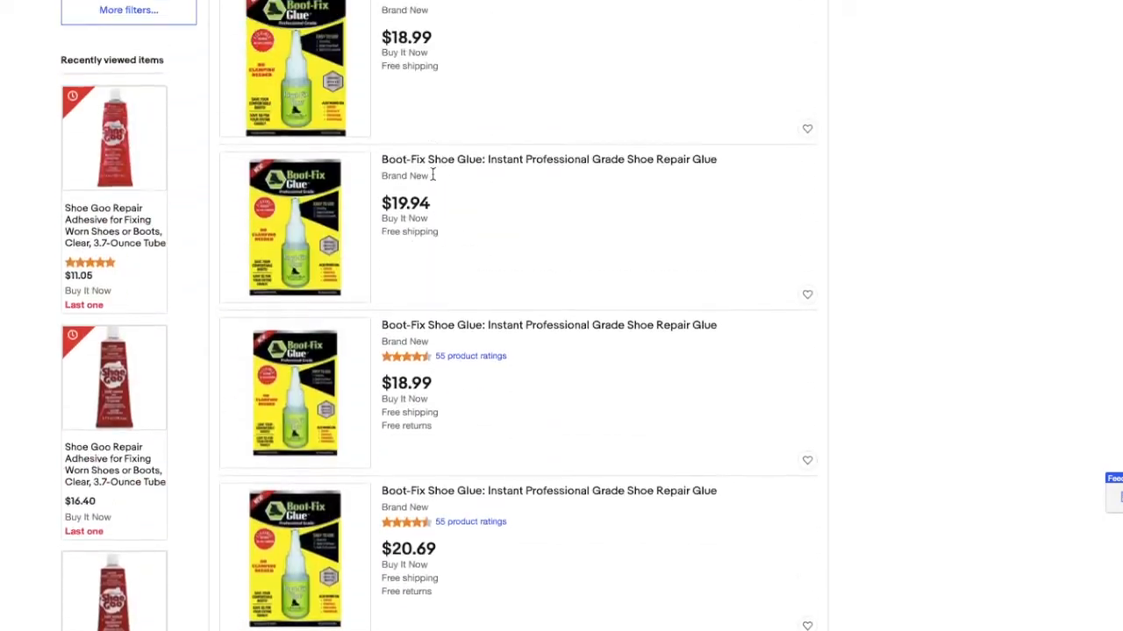
scroll(432, 179, down, 10)
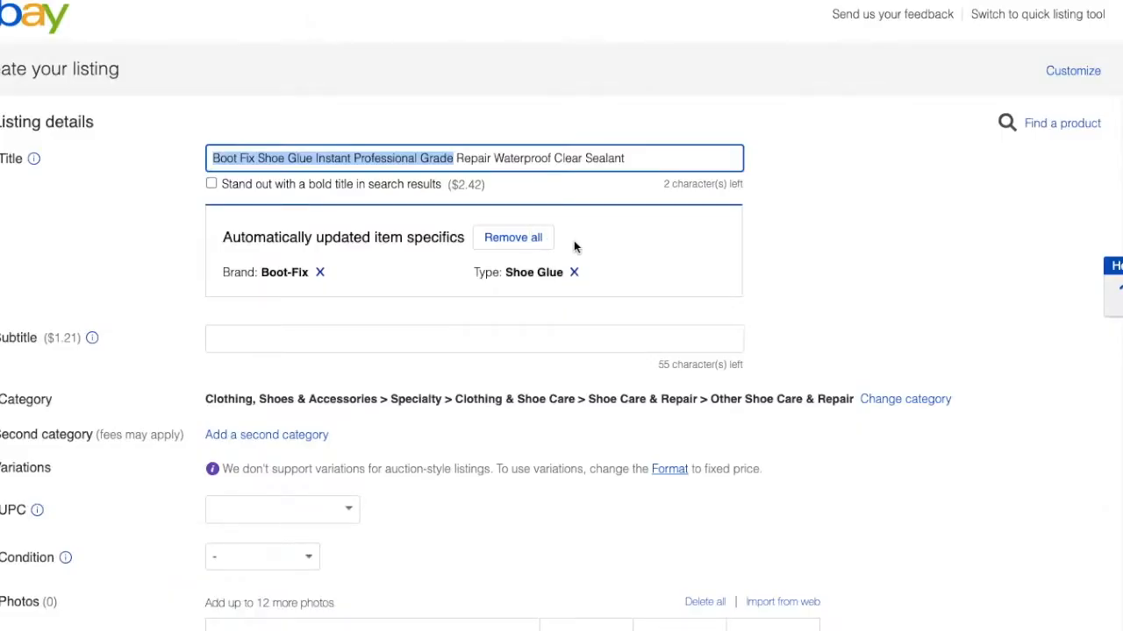
Step: Look over the eBay listing form's item specifics, title, condition and photo sections
click(642, 162)
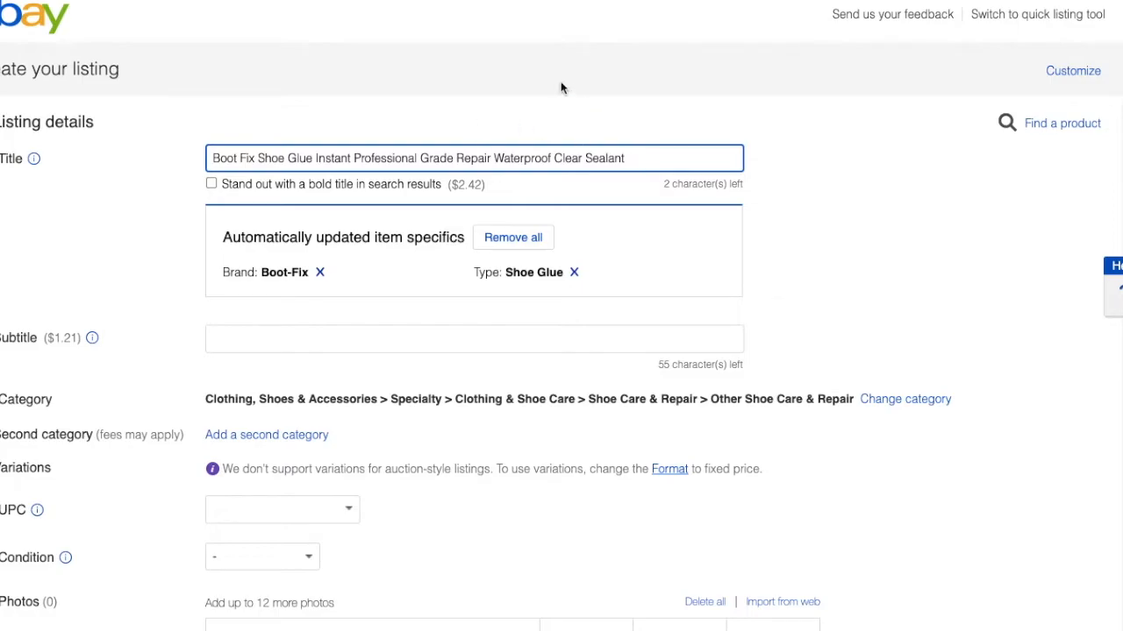
scroll(441, 189, down, 6)
scroll(441, 192, down, 12)
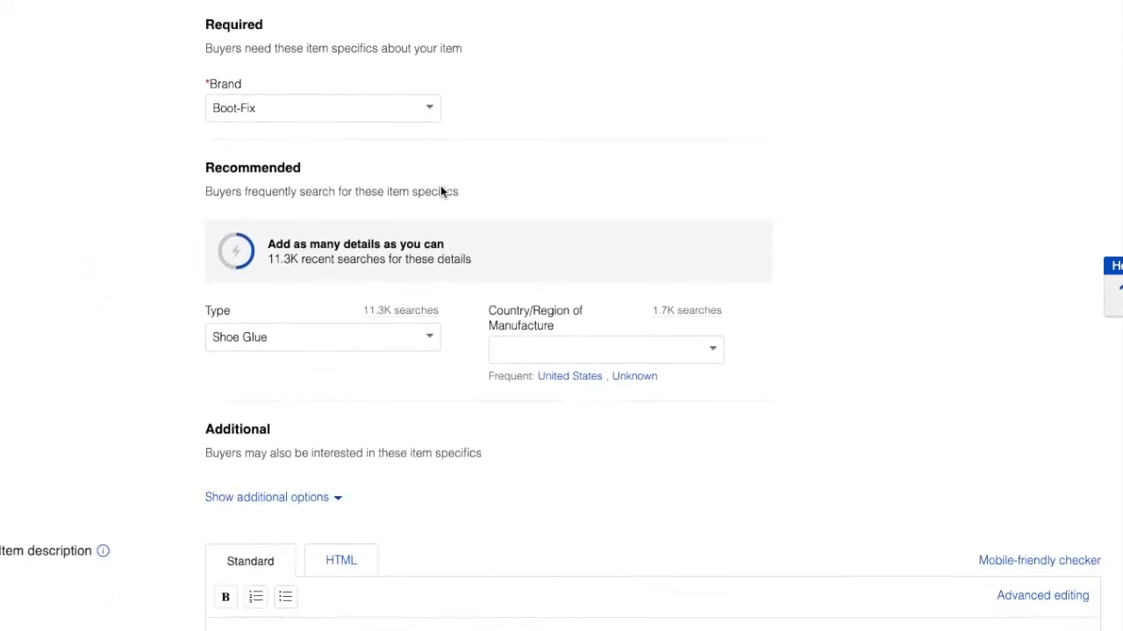
scroll(441, 191, up, 18)
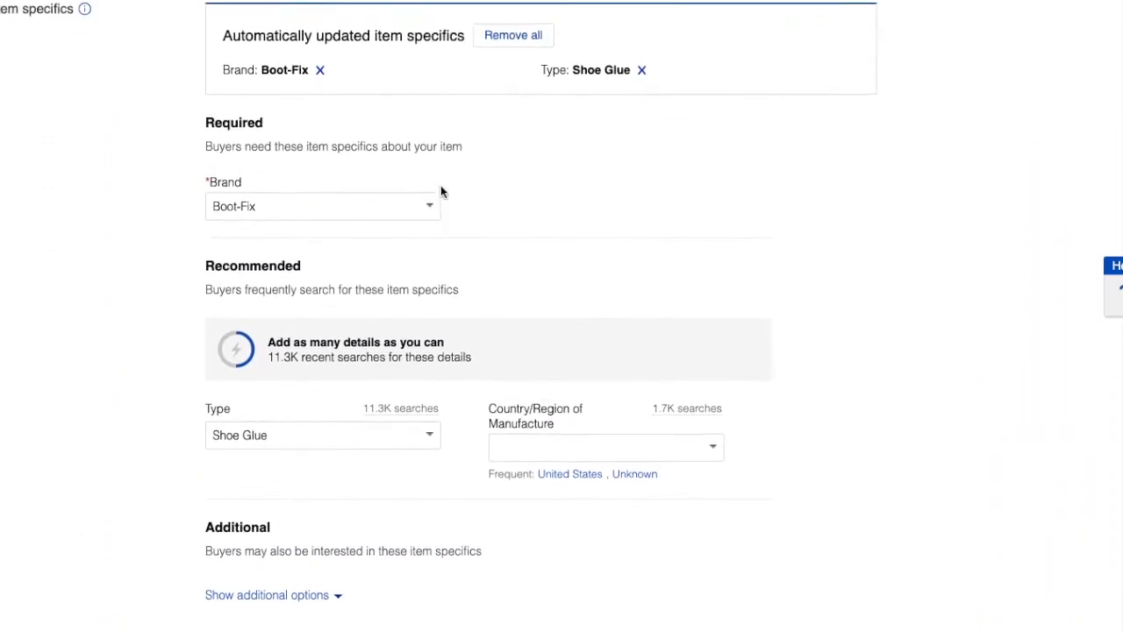
scroll(440, 192, up, 1)
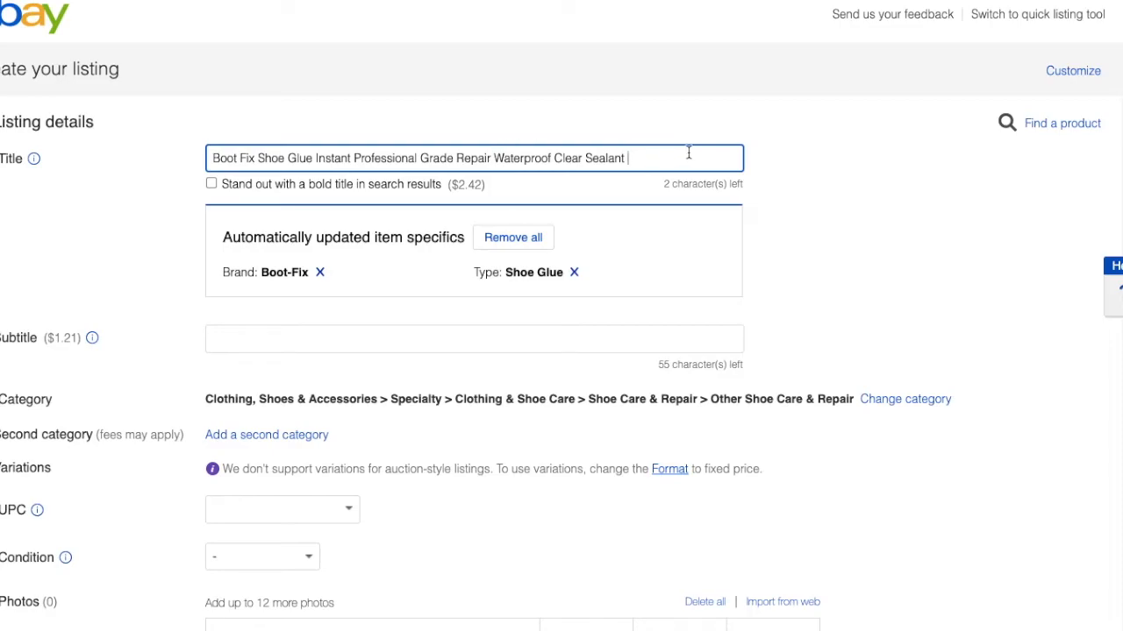
scroll(802, 272, down, 3)
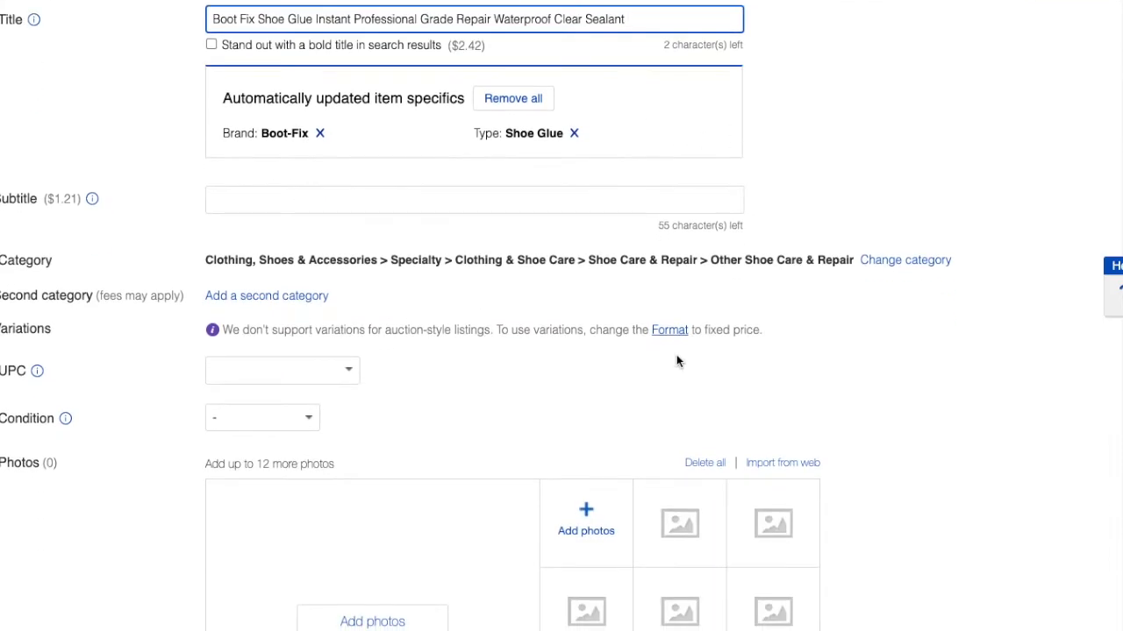